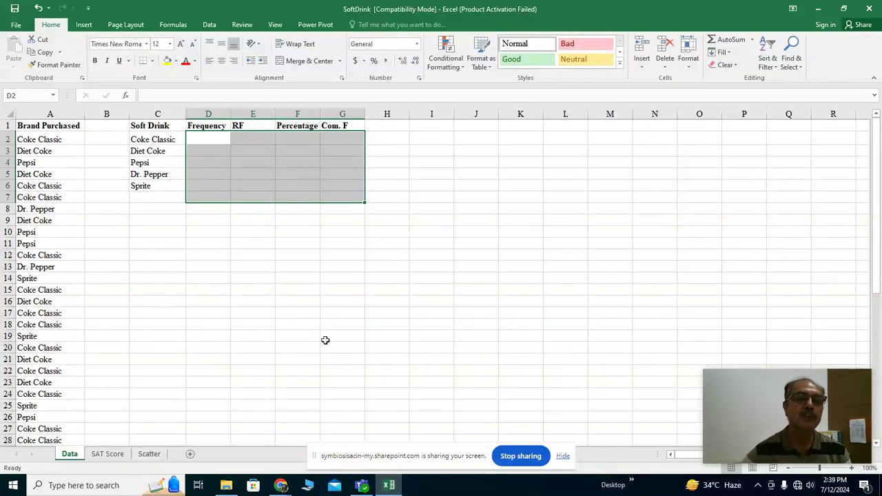
- Start a COUNTIF formula in cell D2, the Frequency cell for Coke Classic
click(200, 140)
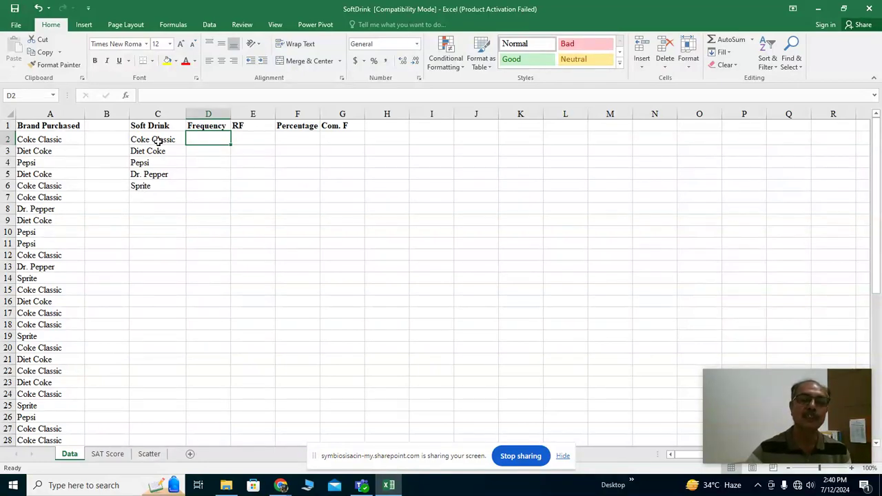
double_click(202, 140)
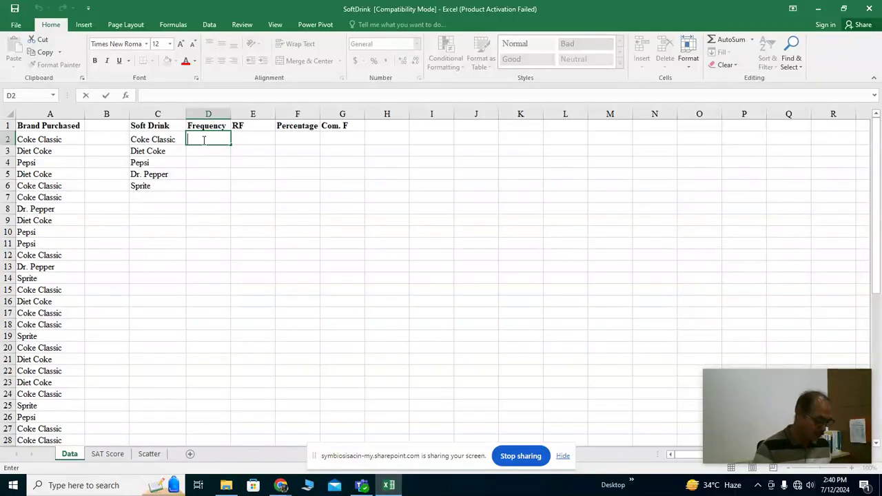
text(+)
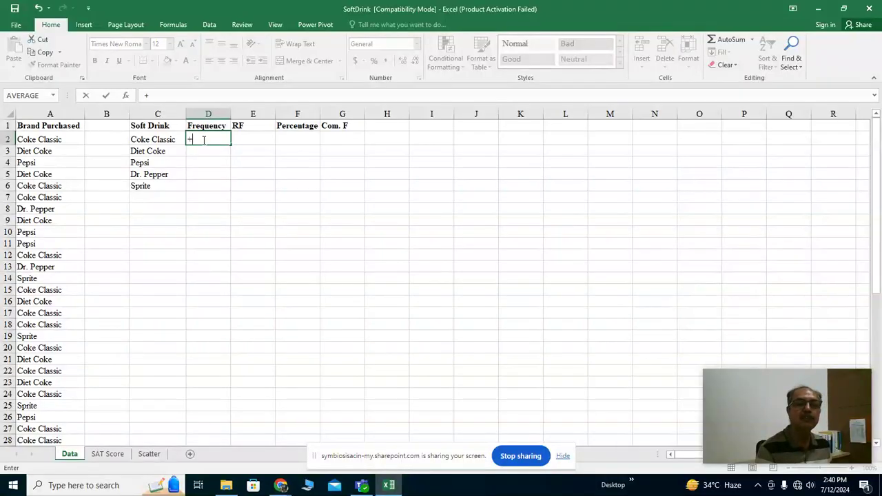
key(BackSpace)
text(=)
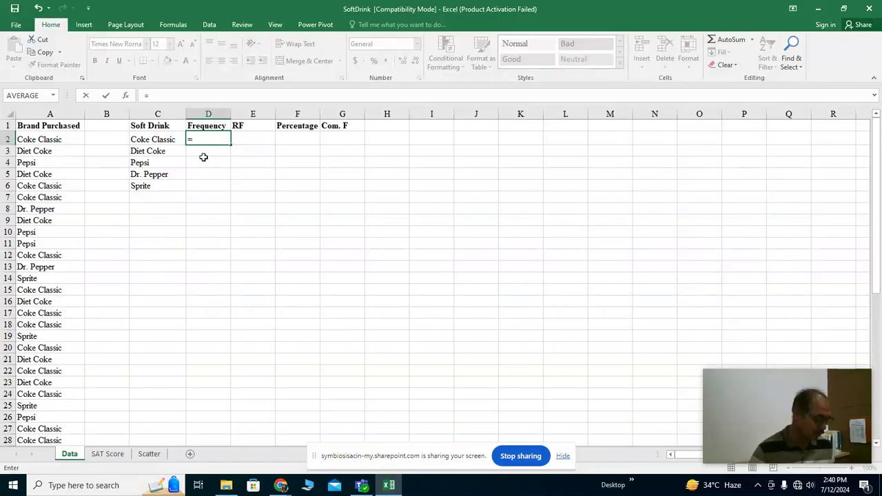
text(c)
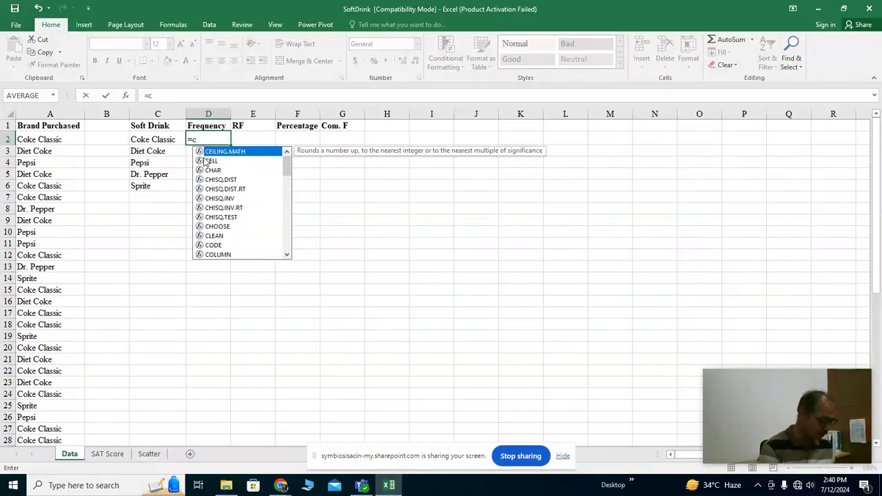
text(ounti)
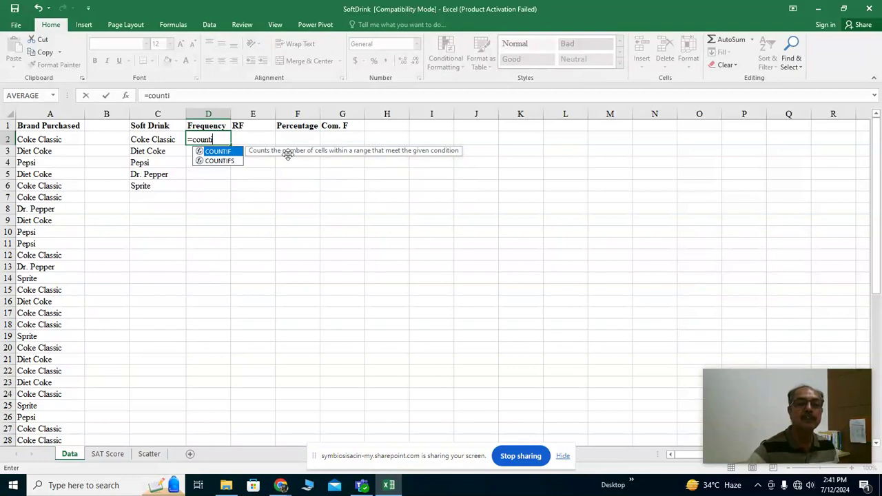
double_click(219, 152)
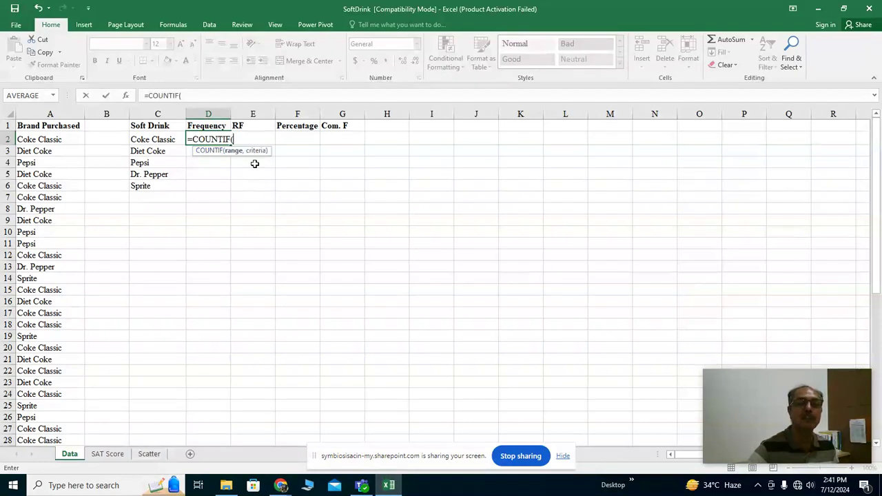
click(188, 96)
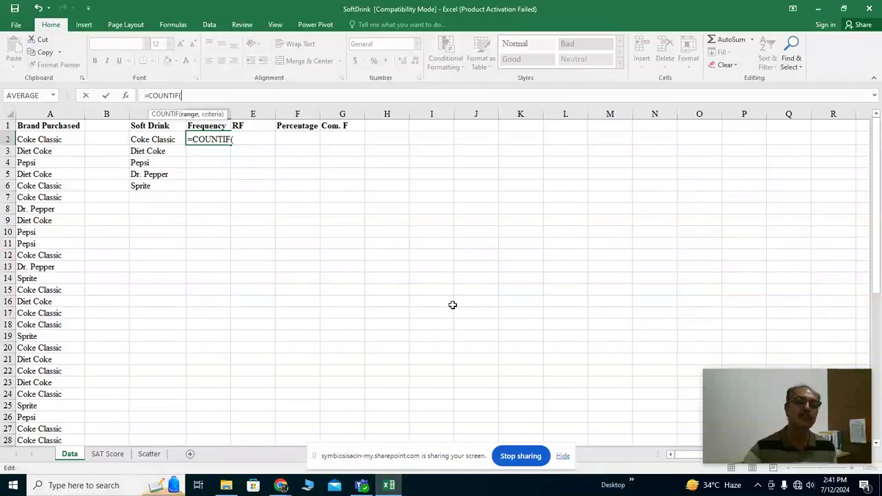
- Set the COUNTIF range to the Brand Purchased data in A2:A51
click(42, 140)
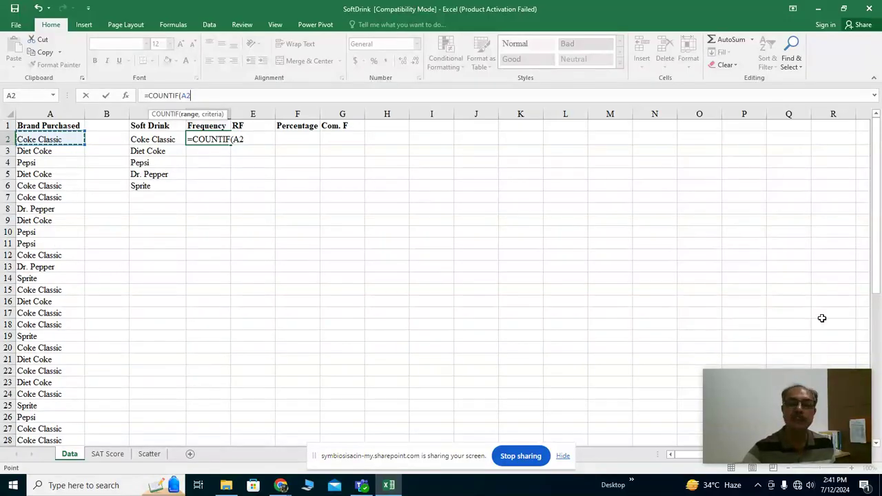
mouse_move(878, 269)
mouse_down()
mouse_move(873, 280)
mouse_move(869, 258)
mouse_move(879, 270)
mouse_up()
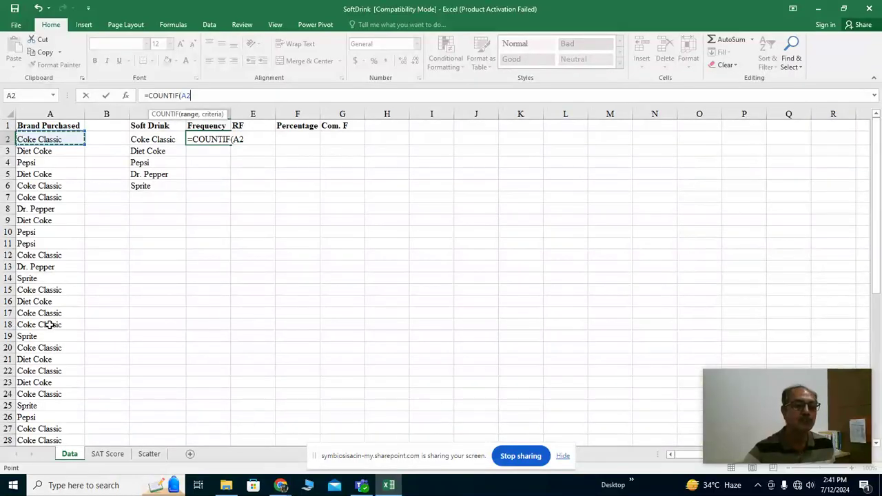
drag(878, 282, 879, 428)
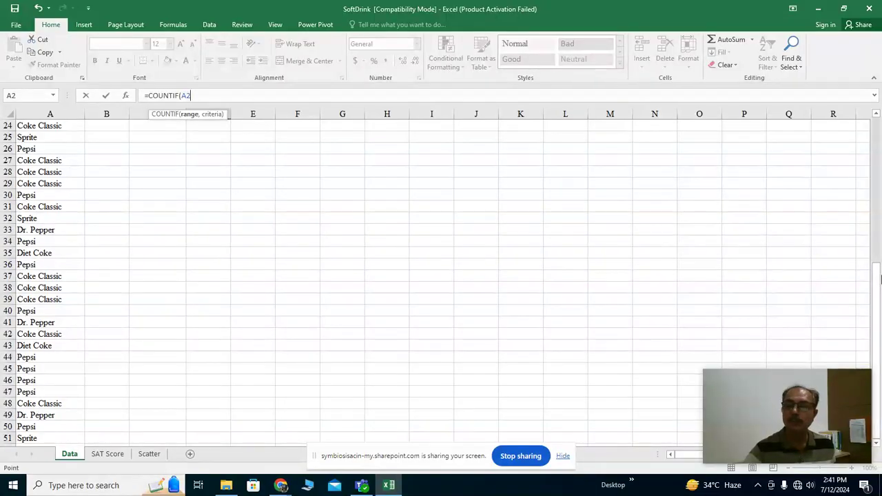
click(878, 289)
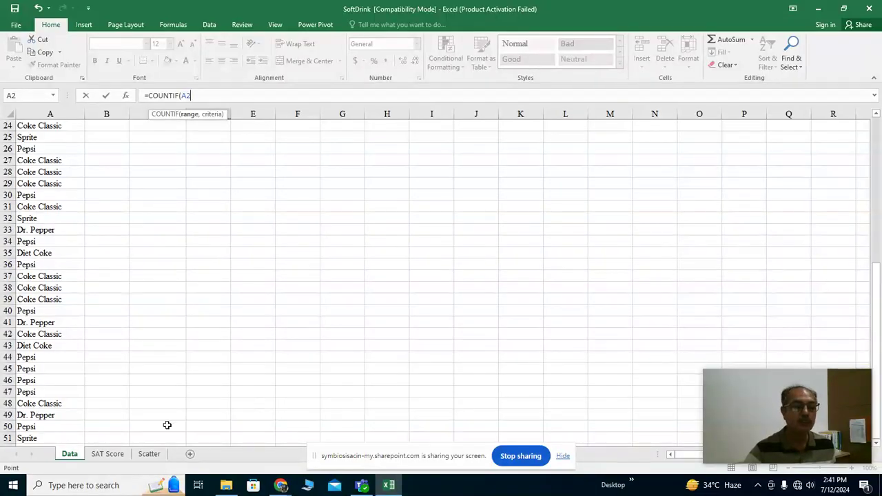
shift+click(33, 439)
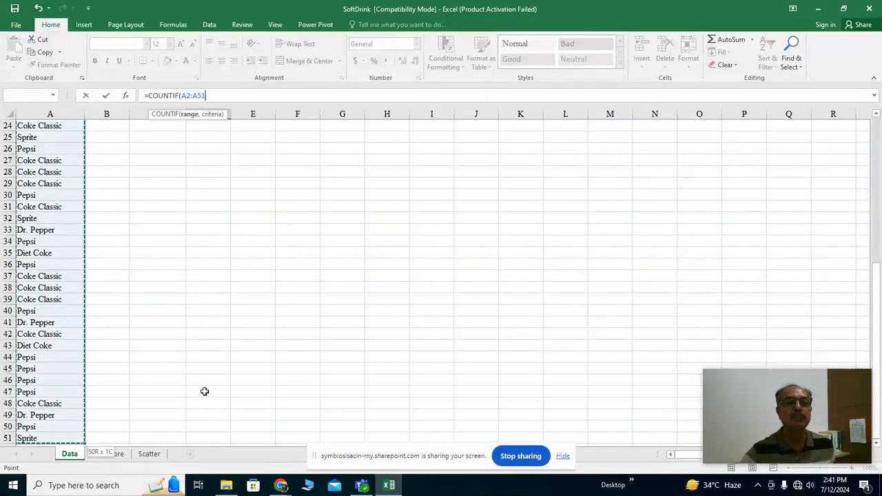
drag(874, 315, 875, 155)
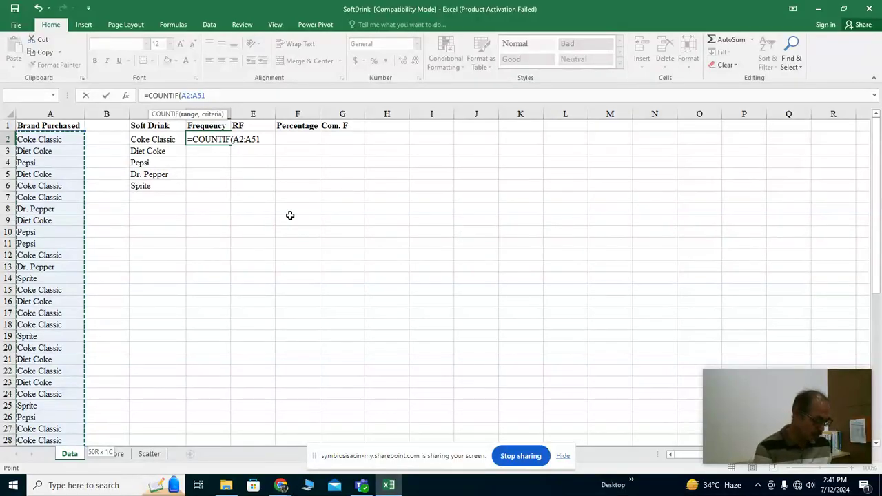
- Complete the D2 formula with C2 as the criterion, giving =COUNTIF(A2:A51,C2), and reselect D2
text(,)
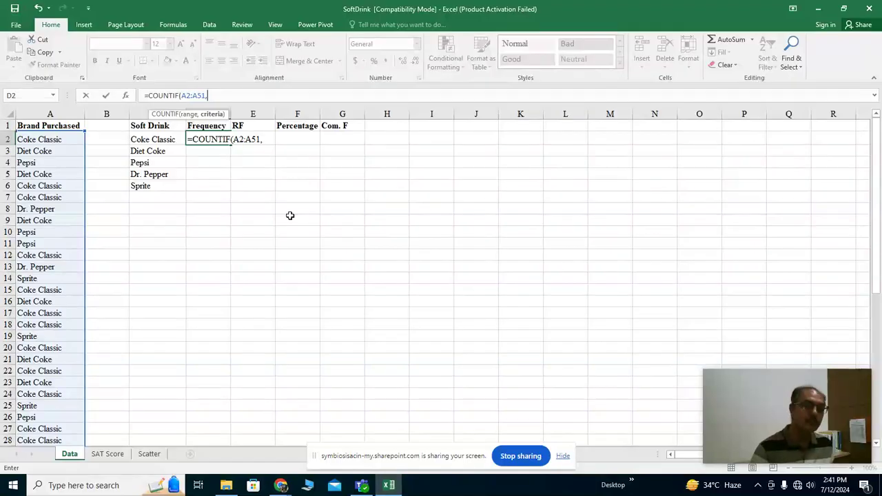
click(149, 140)
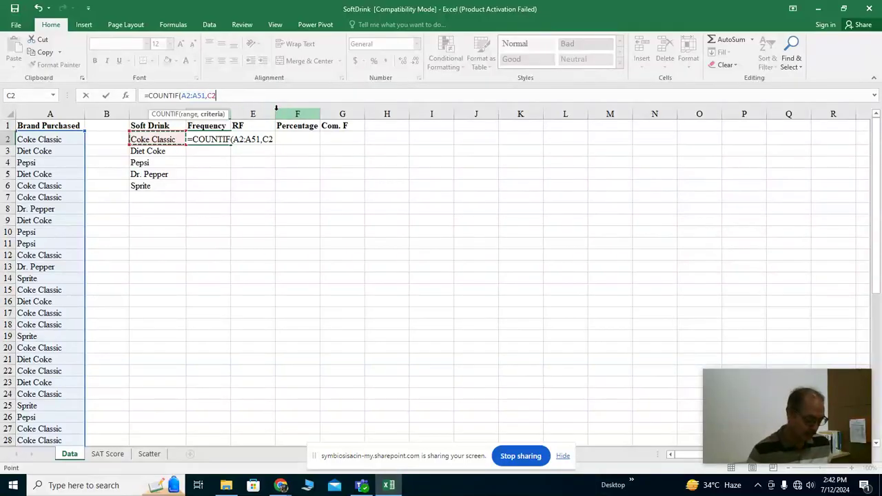
key(Return)
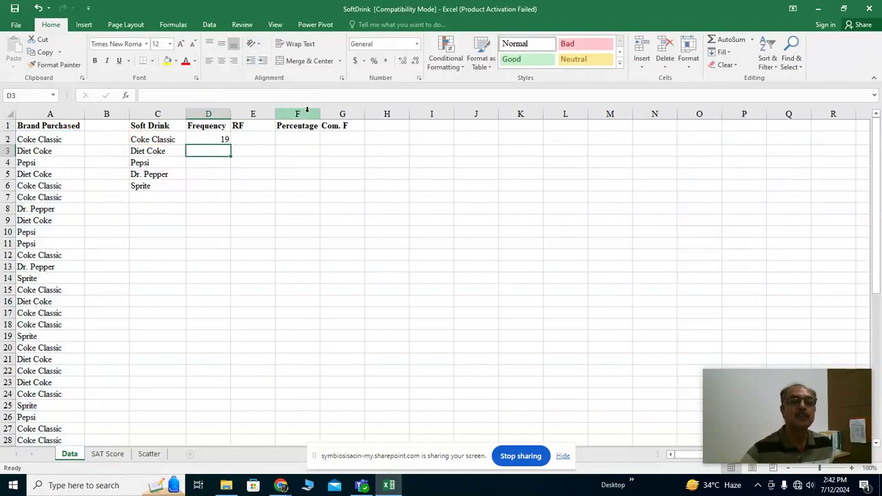
click(217, 139)
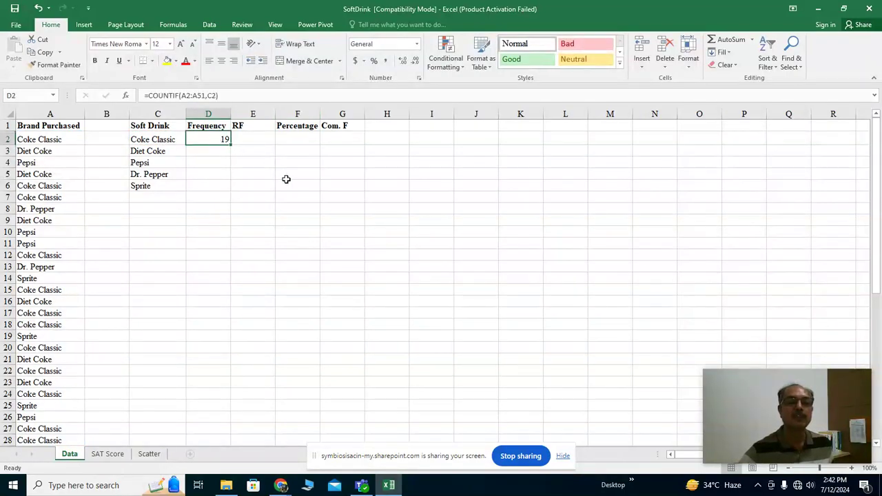
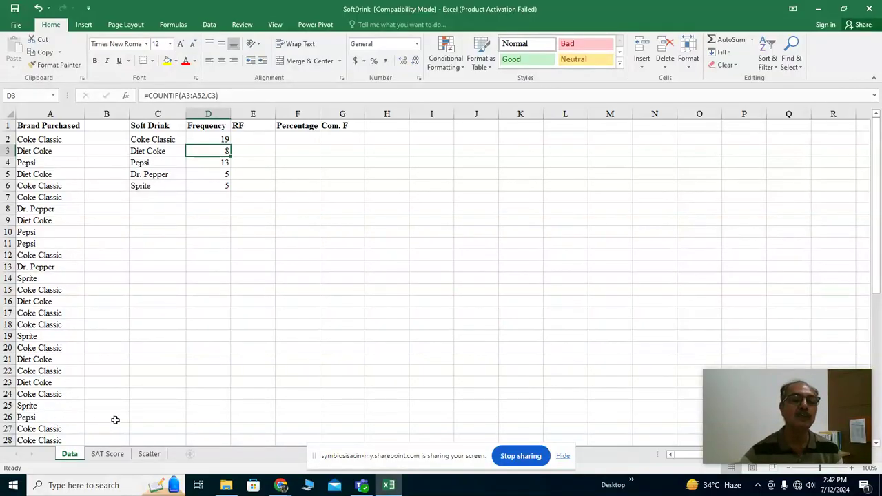
- Make the range in the D2 formula absolute so it reads =COUNTIF($A$2:$A$51,C2)
click(203, 142)
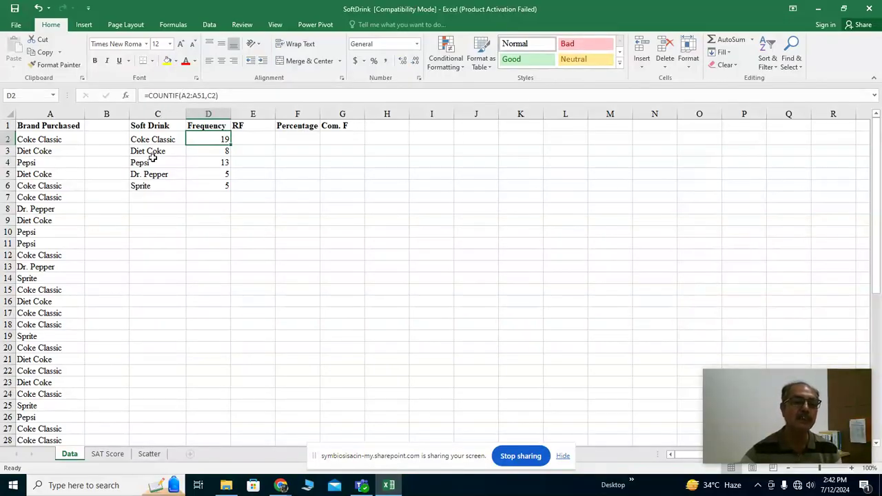
click(180, 95)
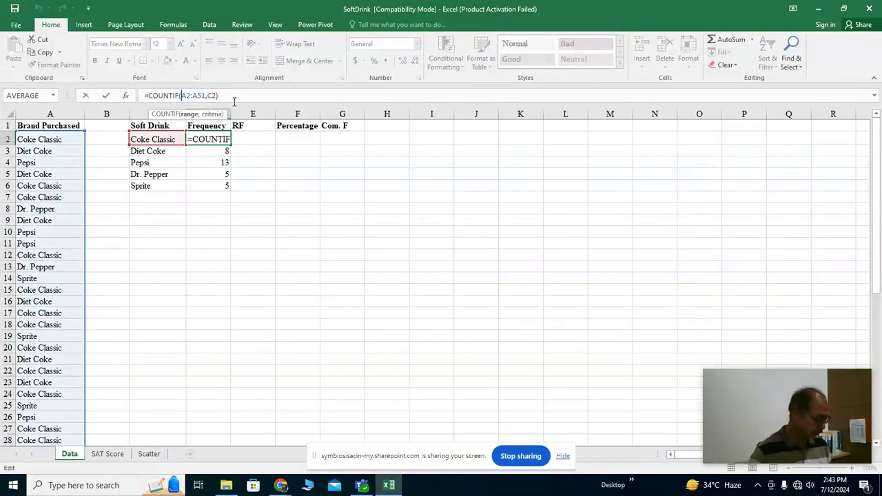
text($)
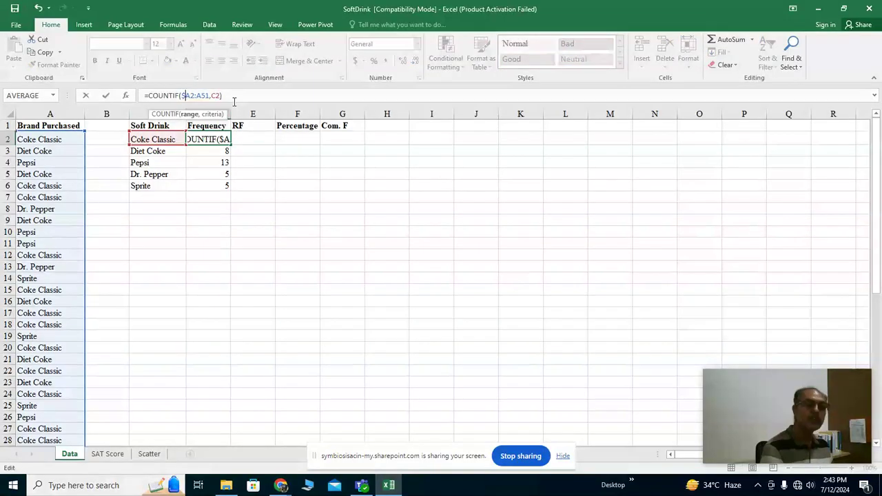
key(Right)
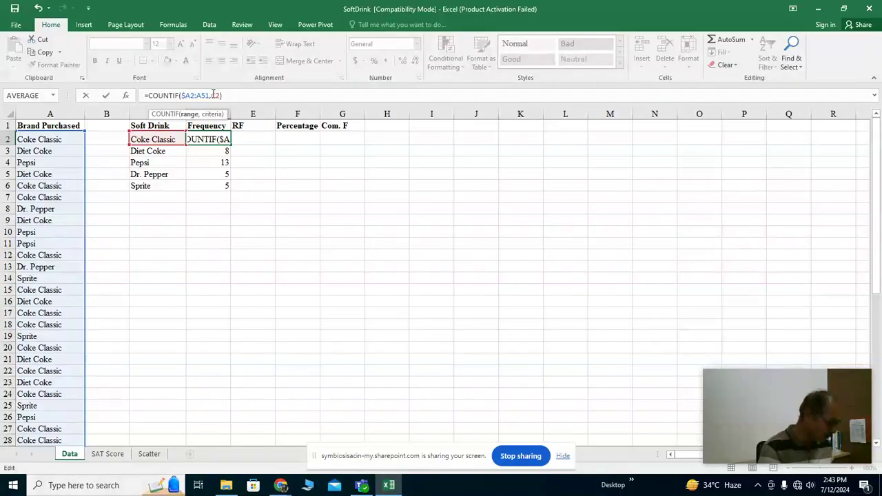
text($)
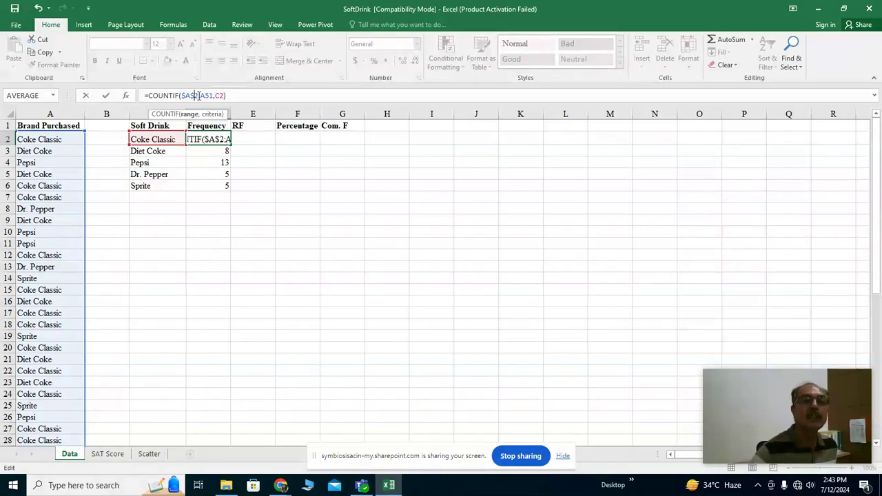
key(Right)
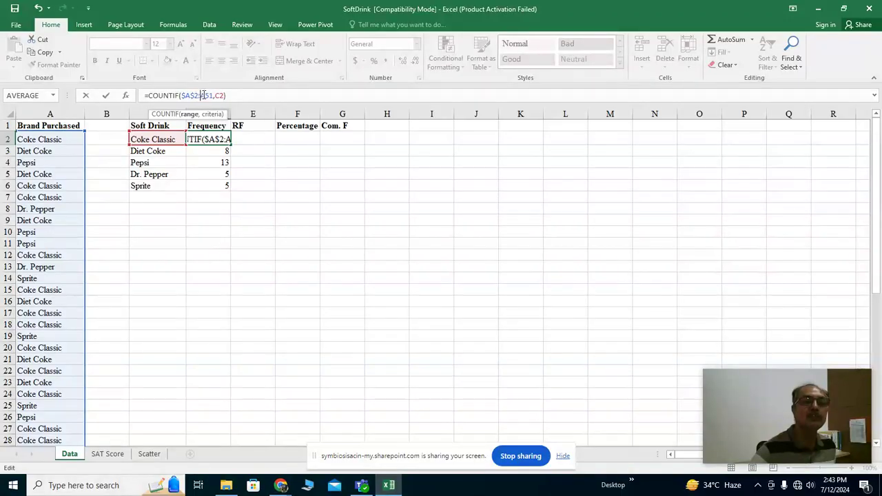
text($)
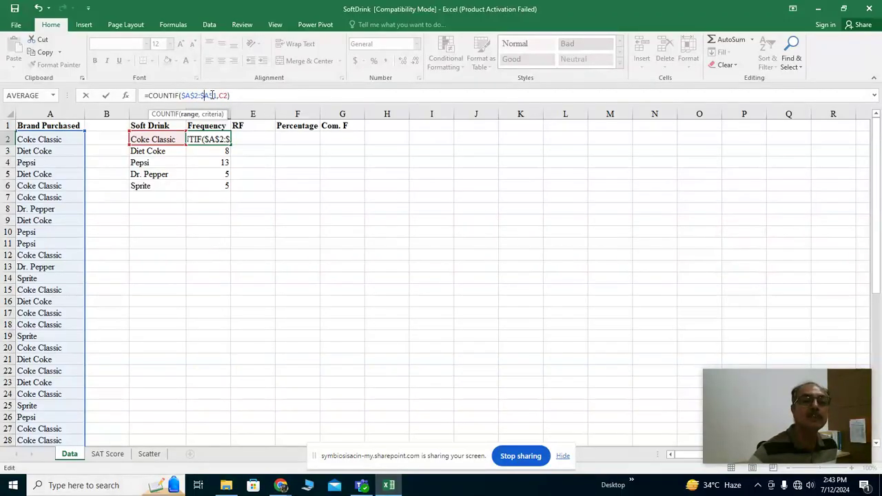
key(Right)
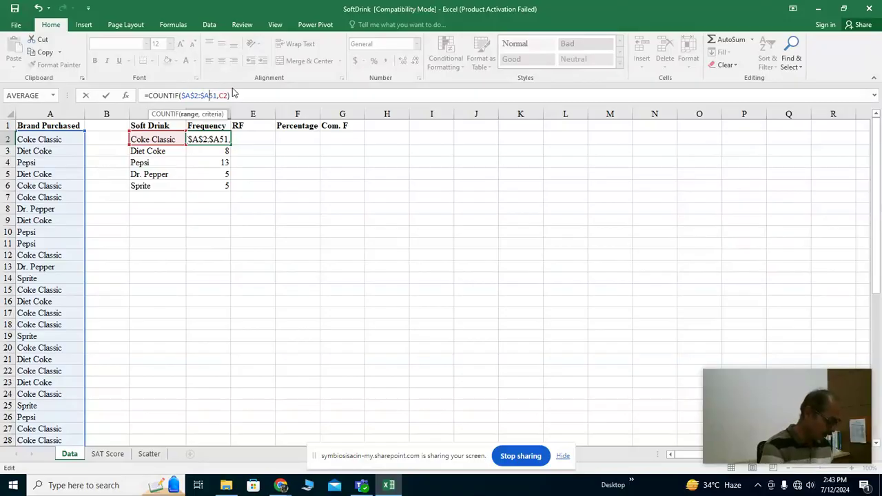
text($)
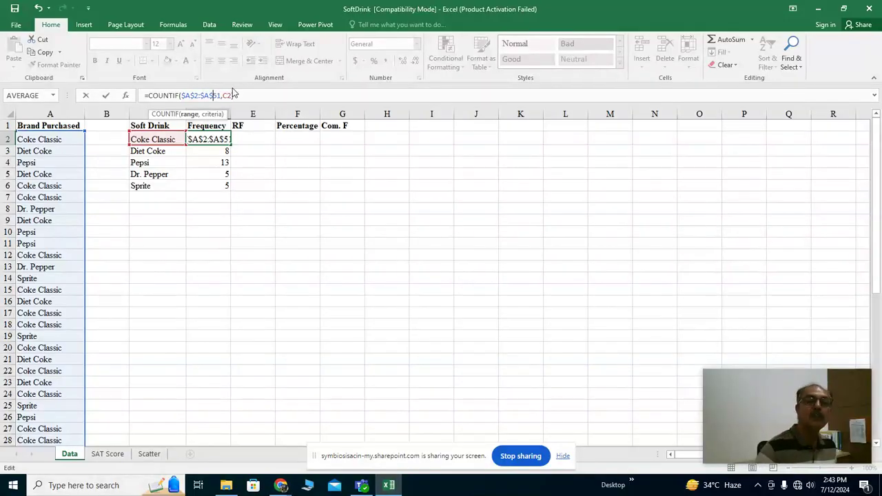
click(241, 95)
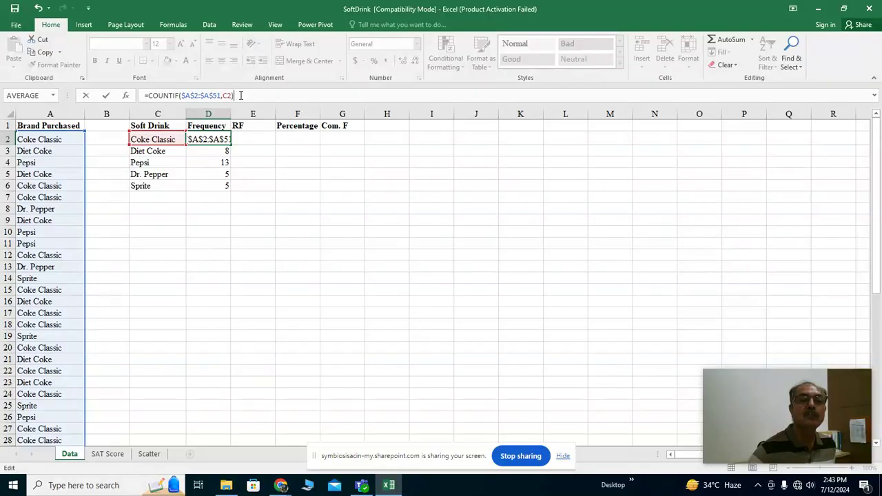
key(Return)
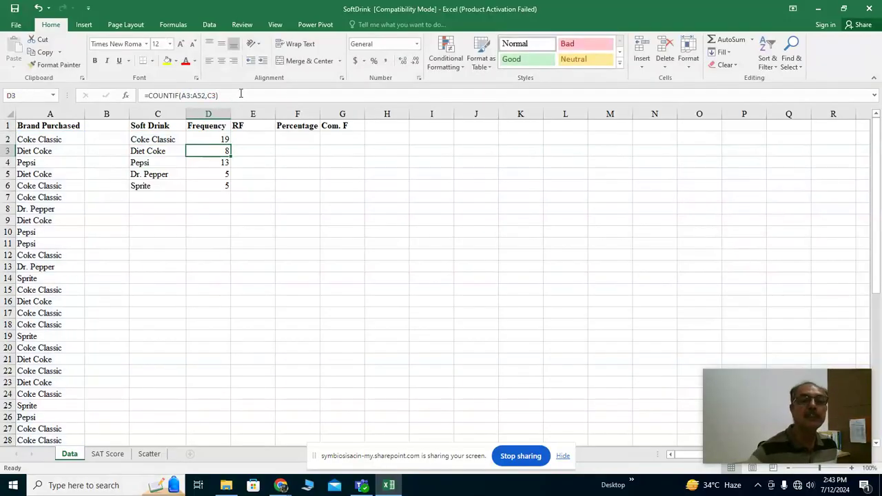
- Copy the corrected D2 formula down through D6 and check the formula in D3
click(222, 140)
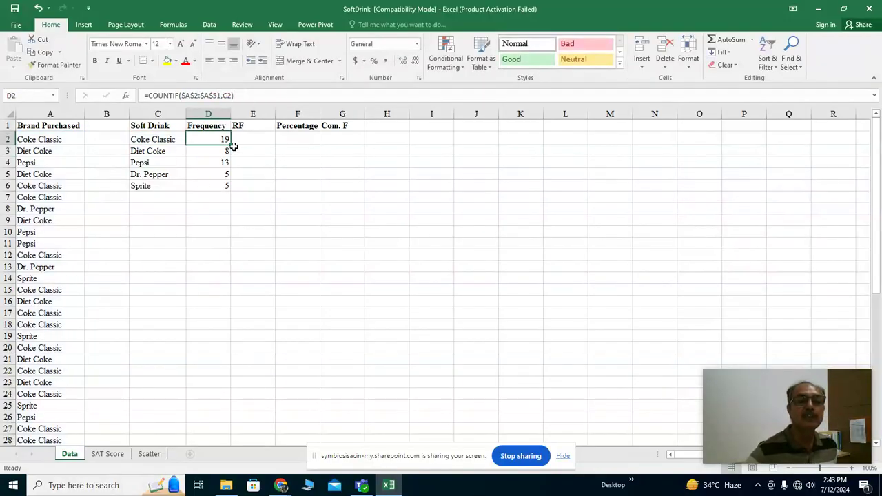
drag(232, 145, 233, 190)
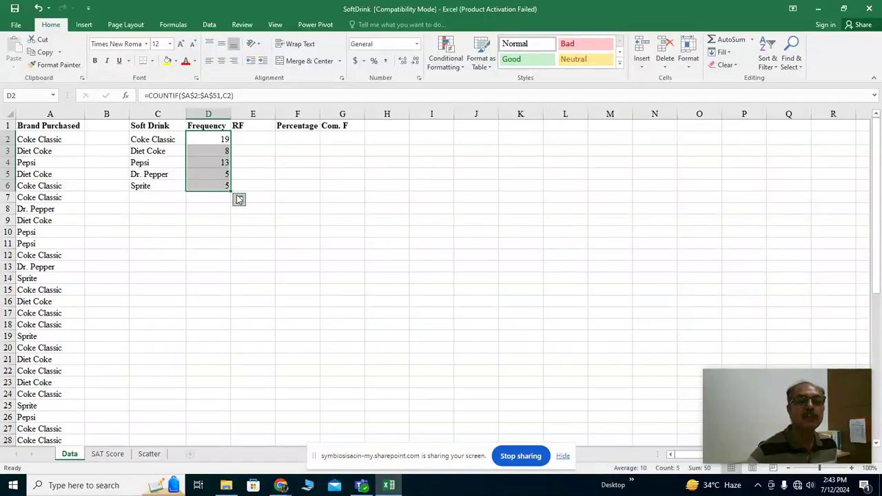
click(214, 151)
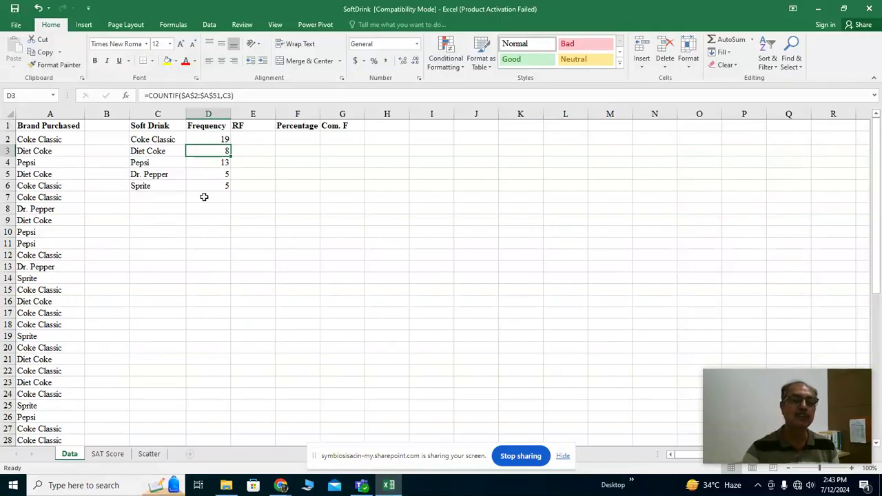
- Total the frequencies in D7 with =SUM(D2:D6)
click(201, 199)
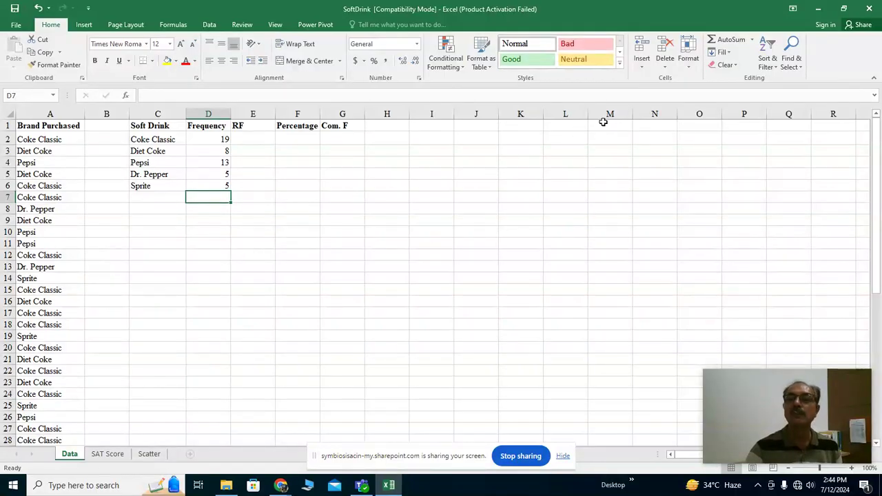
click(724, 41)
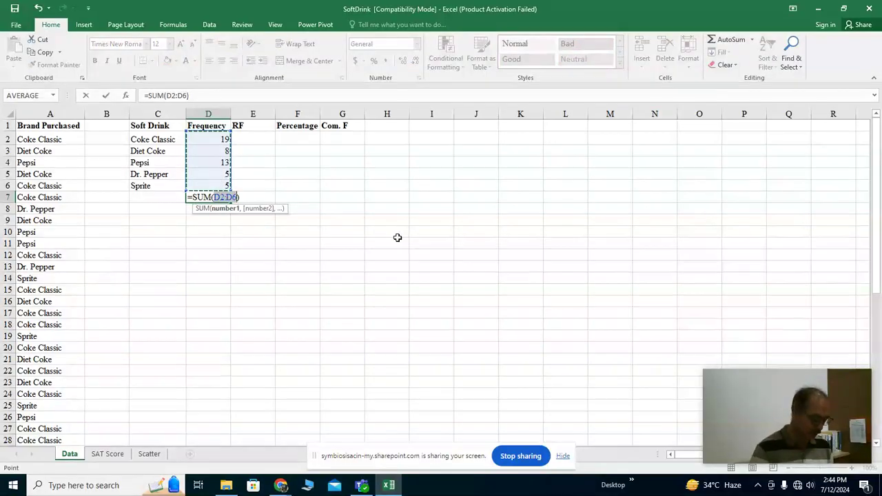
key(Return)
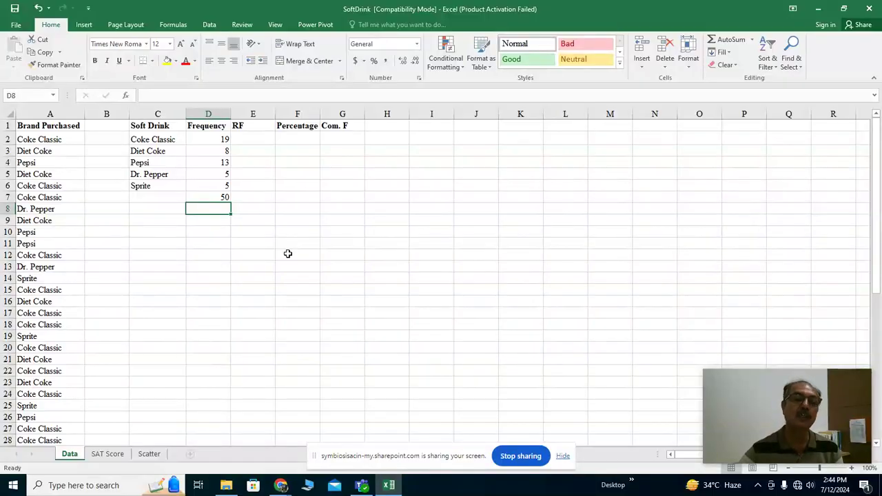
- Enter =D2/D7 in E2 to calculate the relative frequency of Coke Classic
click(222, 140)
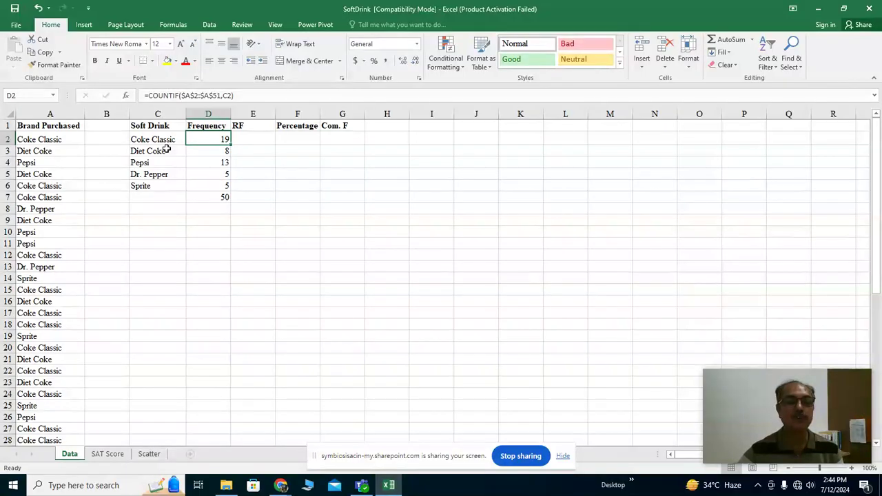
click(245, 140)
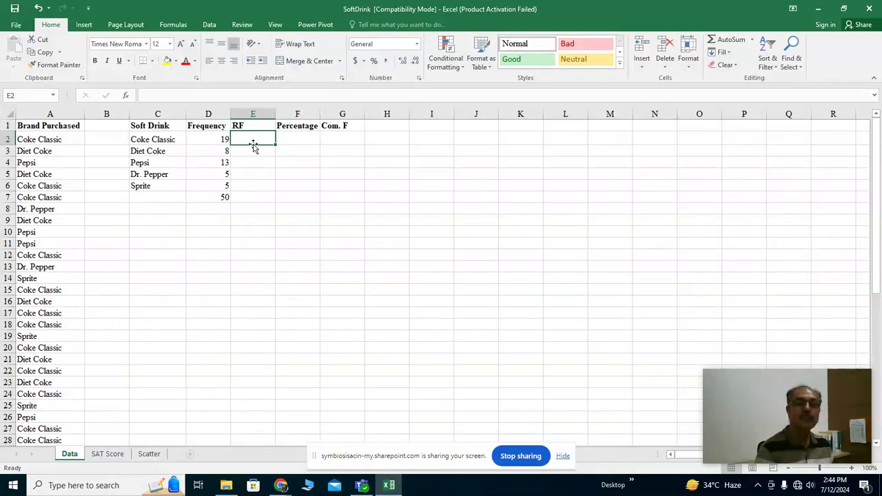
text(=)
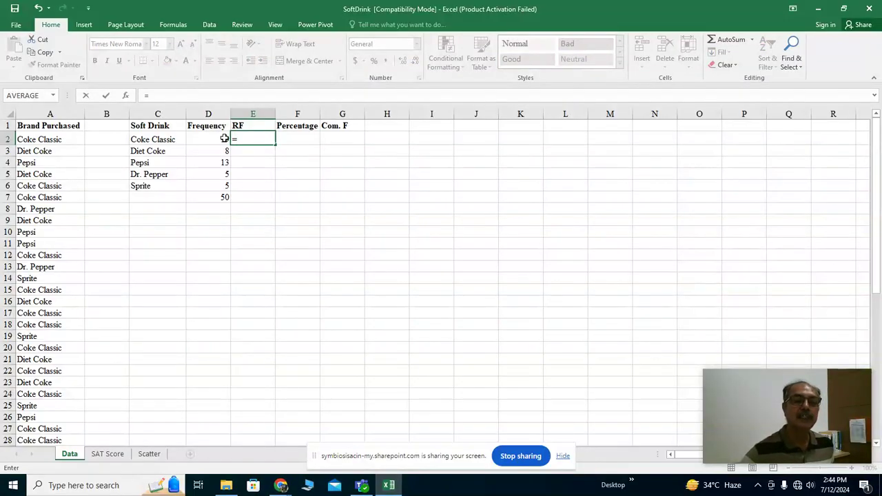
click(225, 138)
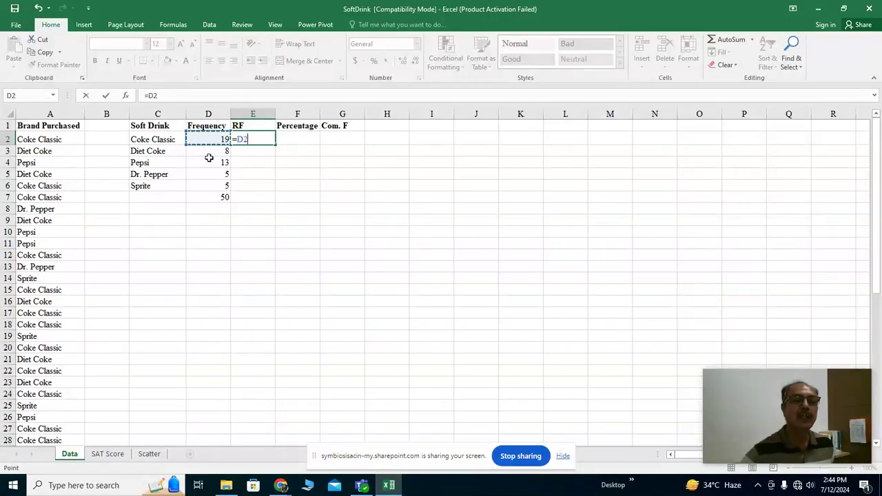
click(163, 95)
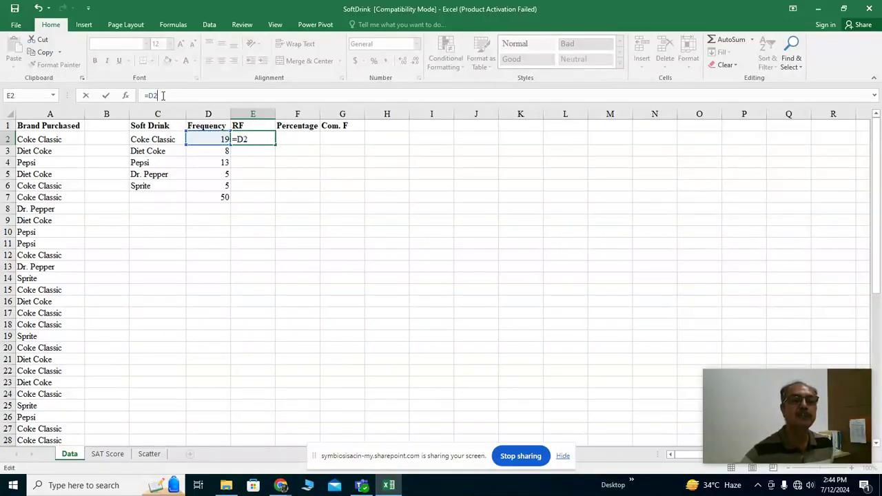
text(/)
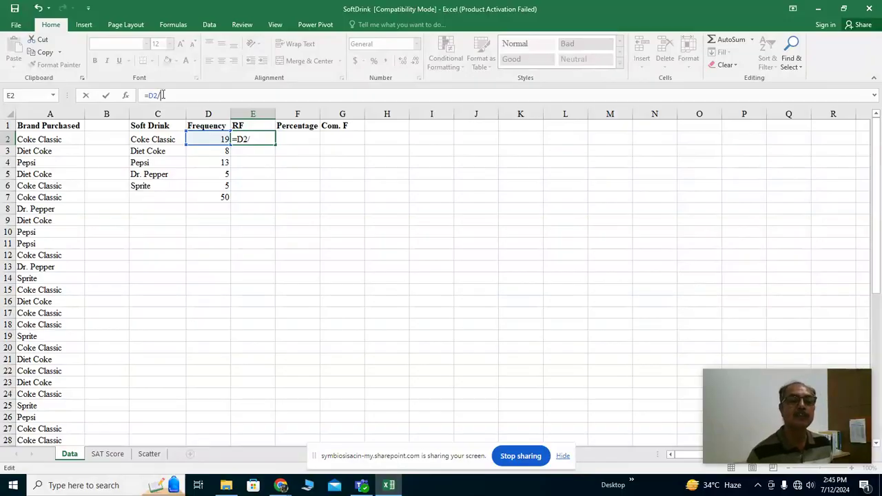
click(208, 197)
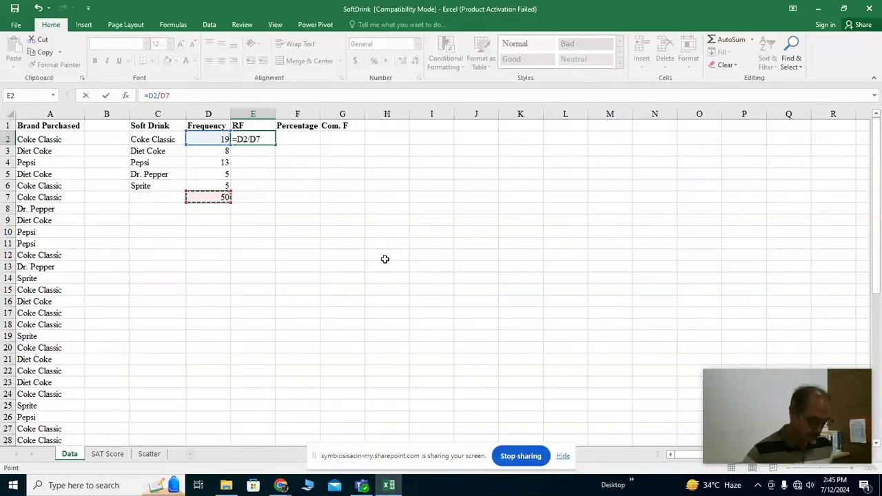
key(Return)
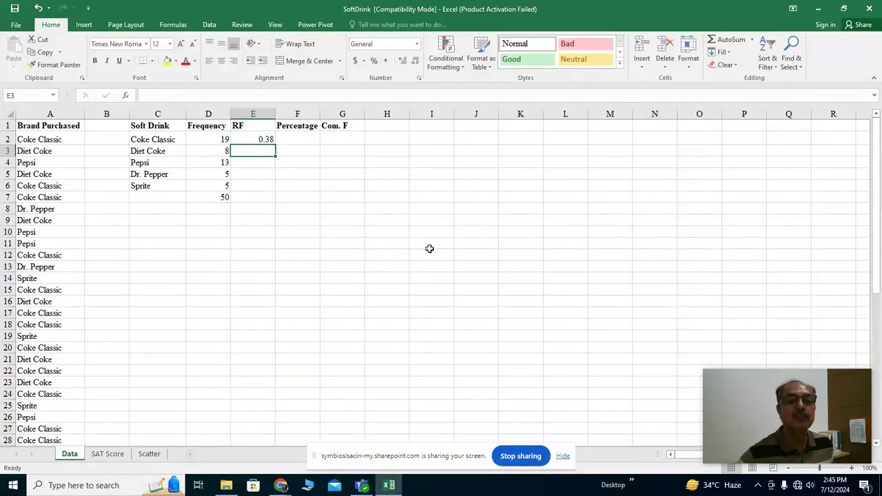
- Try to copy the E2 relative frequency formula down through E6 and check the formula in E3
click(262, 139)
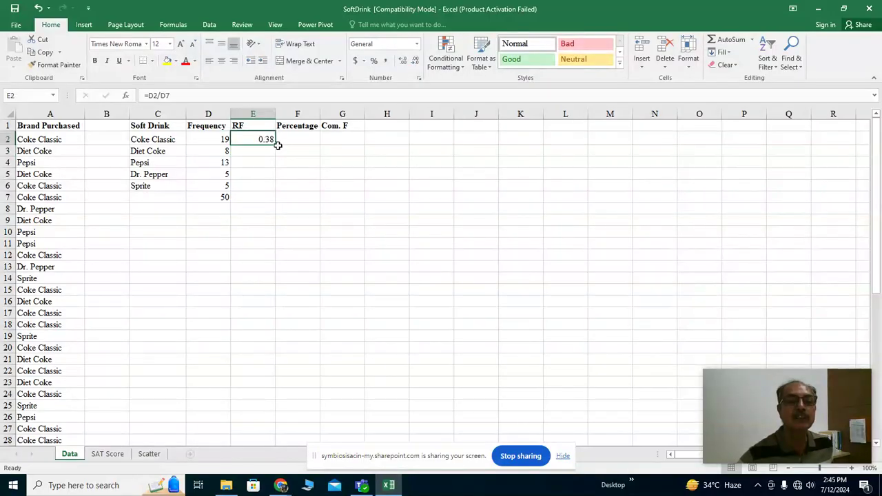
drag(275, 144, 273, 185)
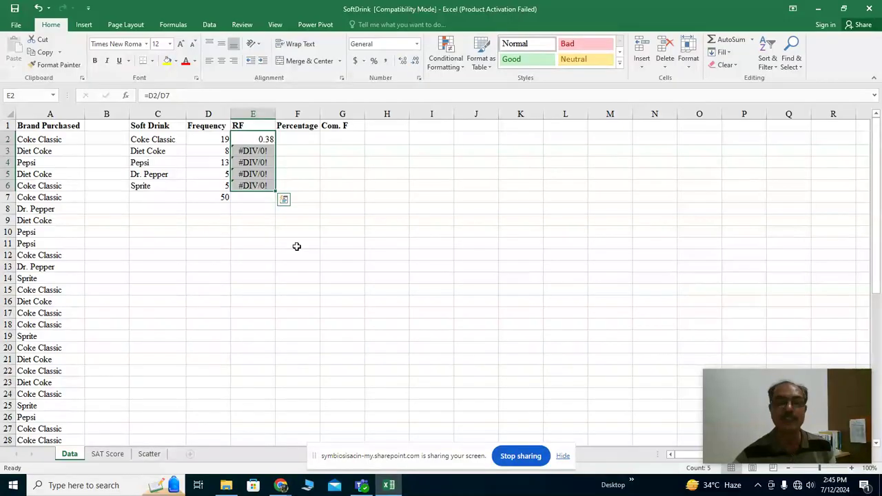
click(248, 152)
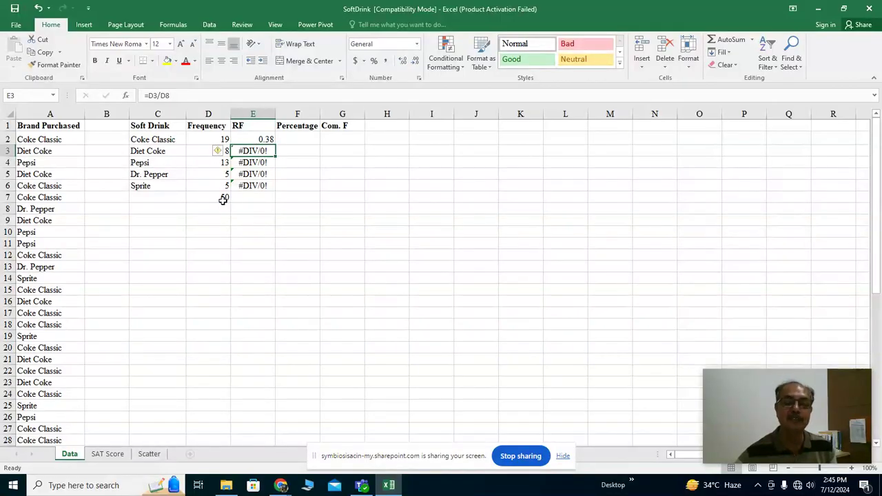
- Make the total reference in the E2 formula absolute so it reads =D2/$D$7
click(260, 138)
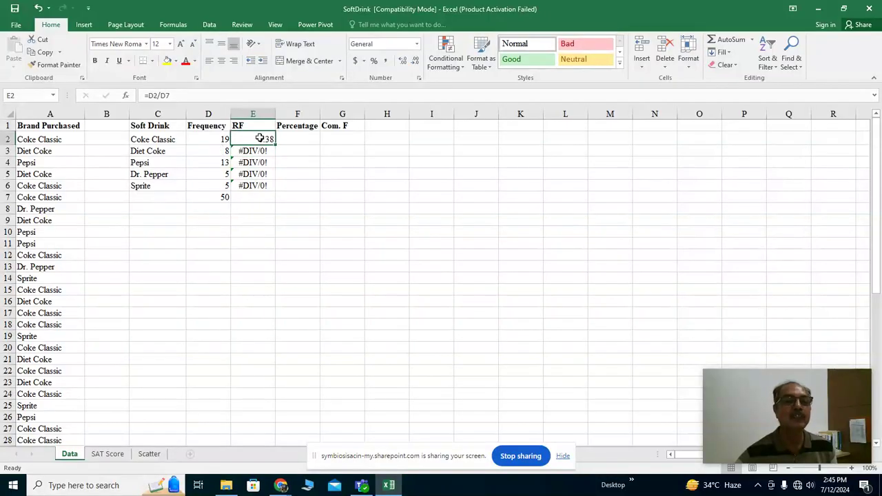
click(160, 95)
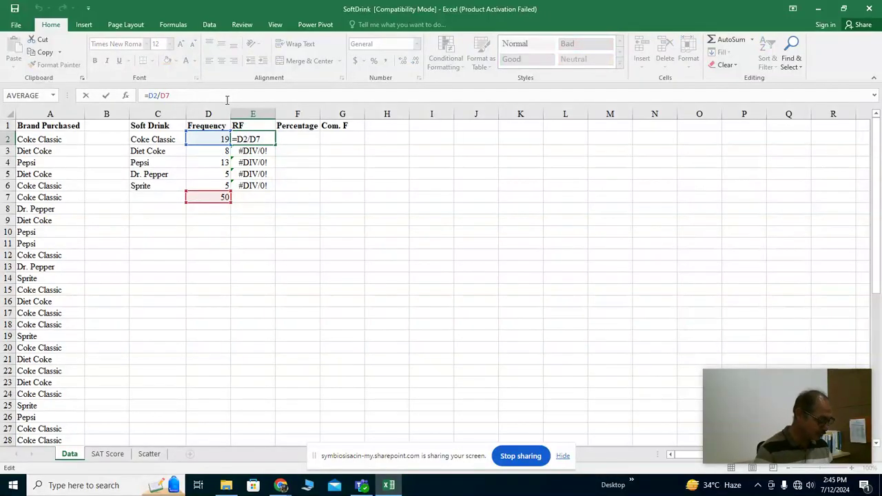
text($)
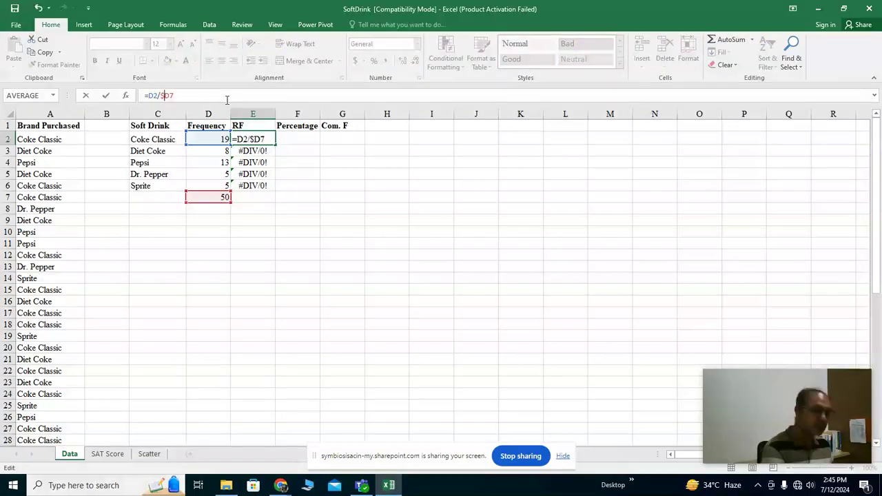
key(Right)
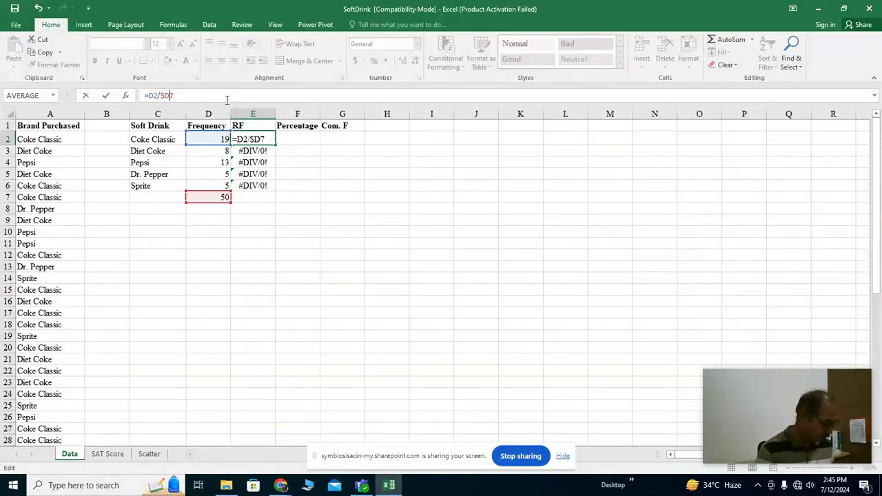
text($)
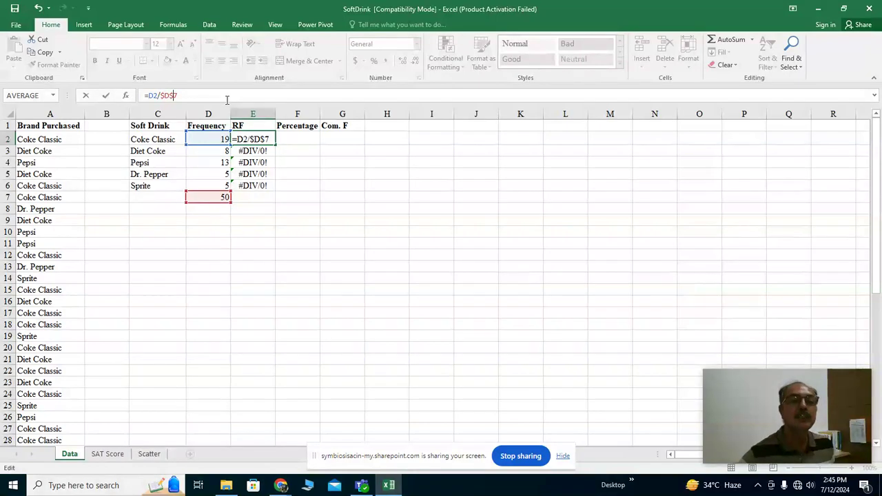
click(184, 94)
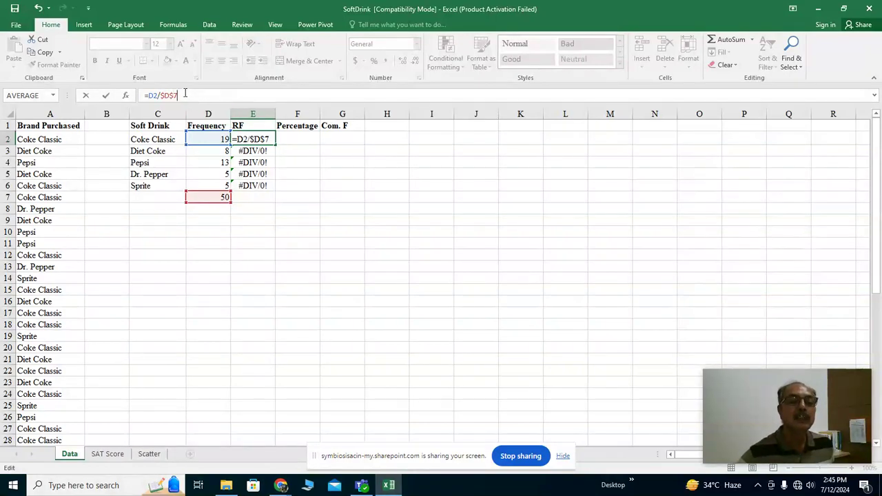
key(Return)
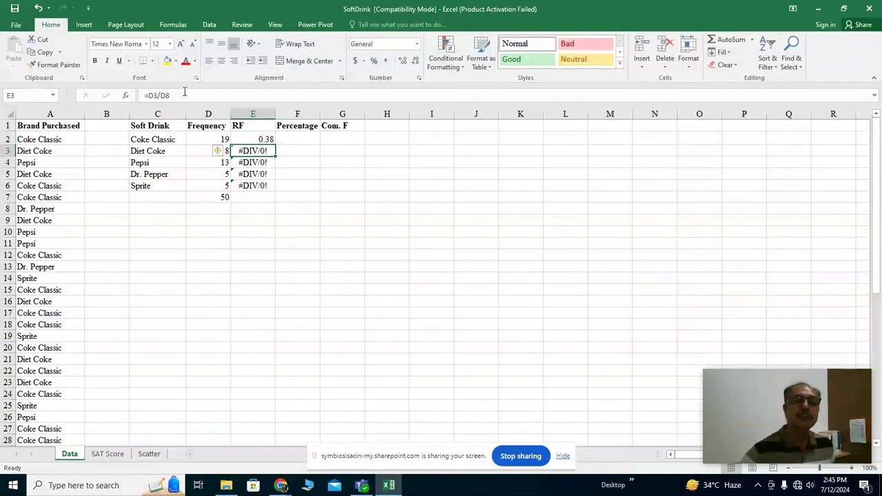
- Copy the corrected relative frequency formula from E2 down through E6
click(250, 140)
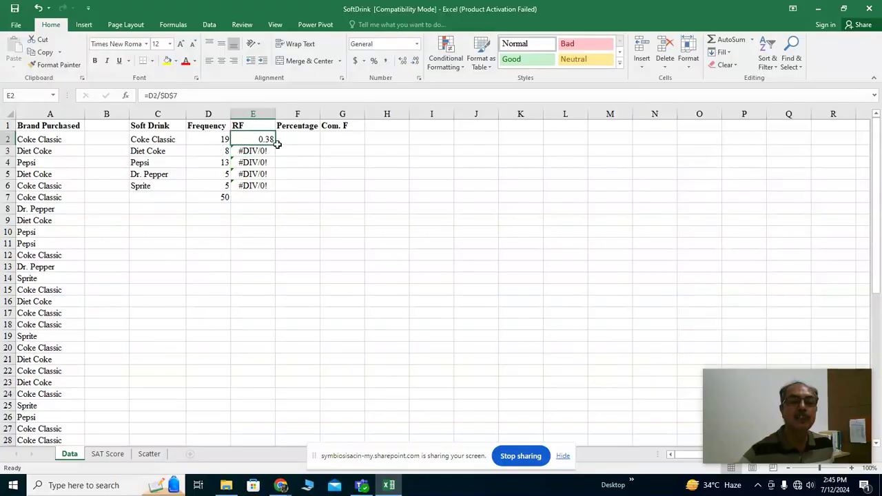
drag(276, 140, 275, 140)
drag(275, 151, 275, 190)
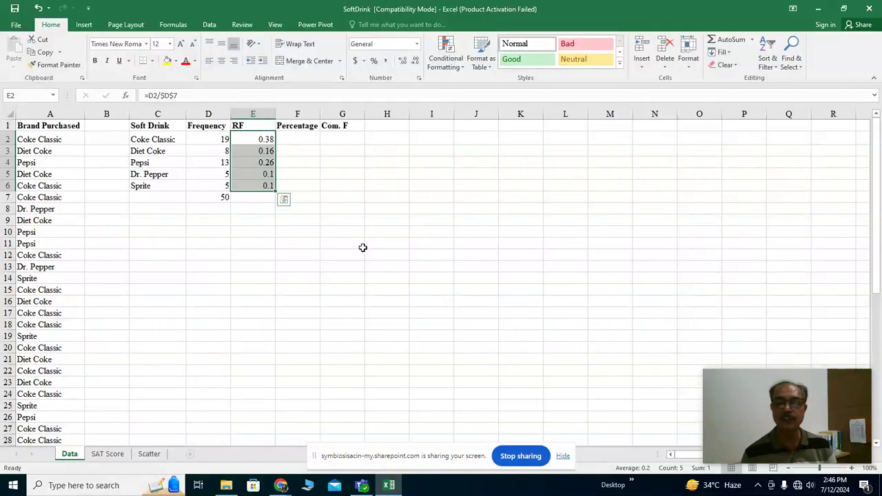
- Total the relative frequencies in E7 with =SUM(E2:E6)
click(259, 197)
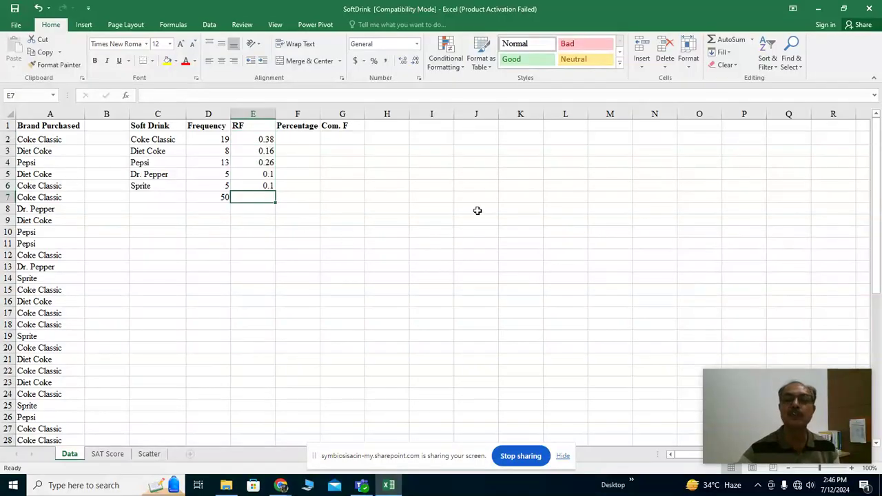
click(724, 39)
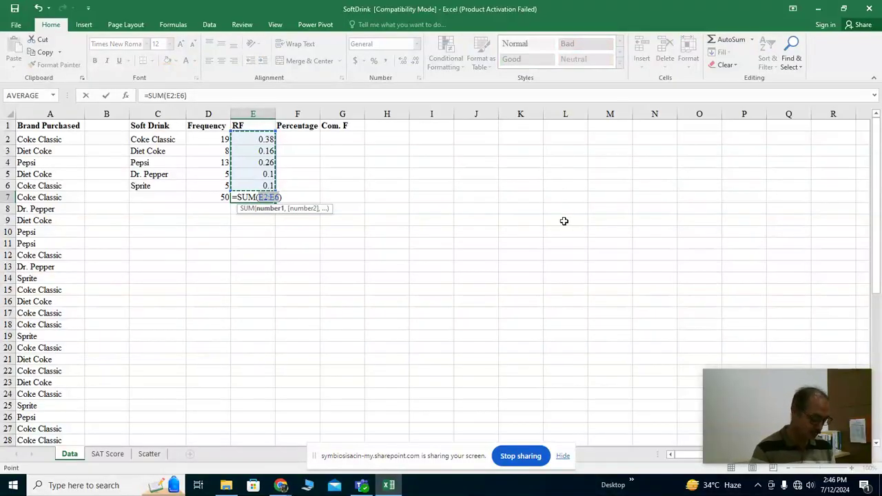
key(Return)
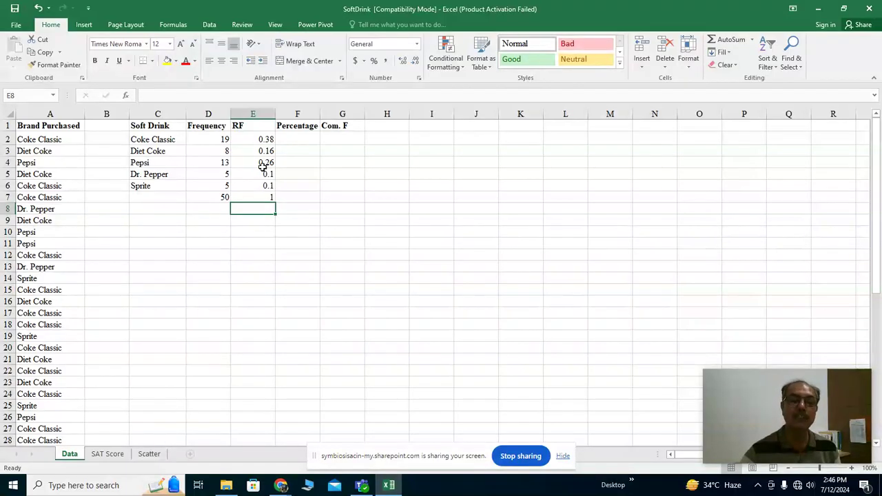
- Enter =E2*100 in F2 for the percentage and copy the formula down through F6
click(299, 139)
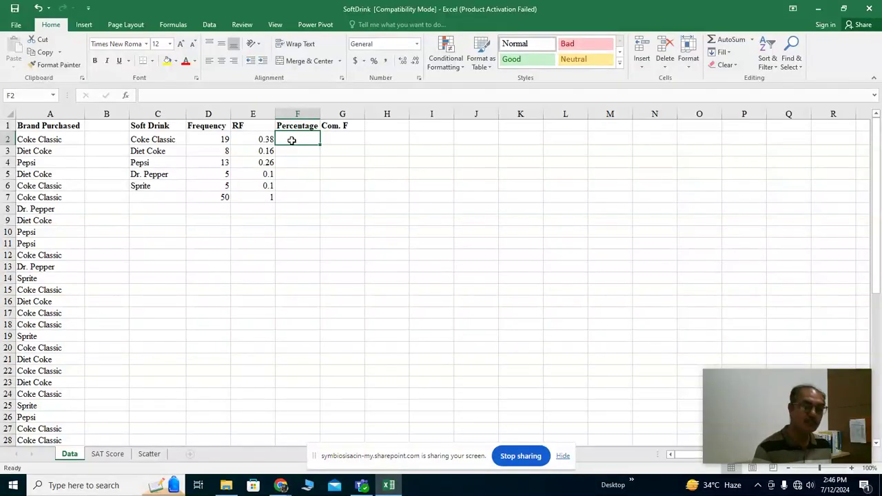
text(=)
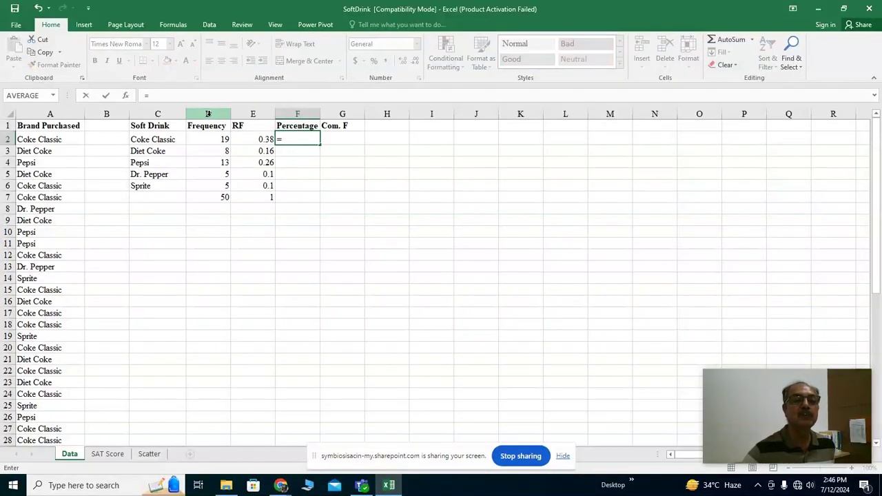
click(264, 140)
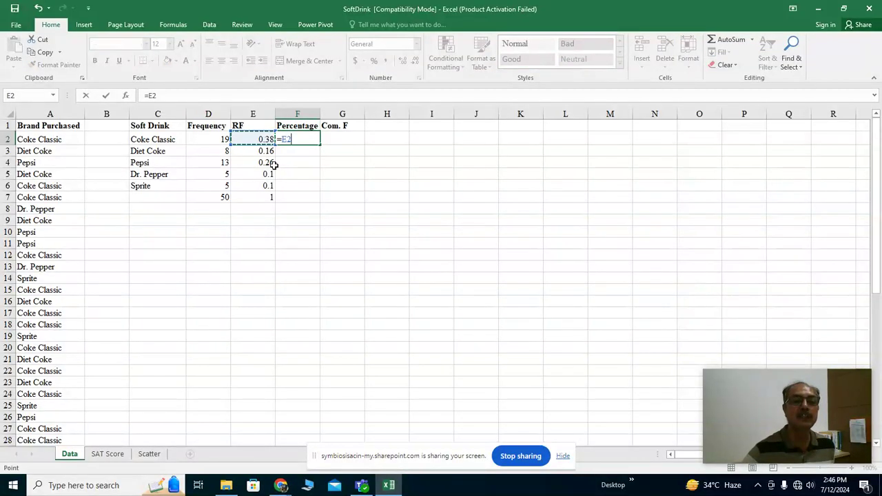
click(166, 95)
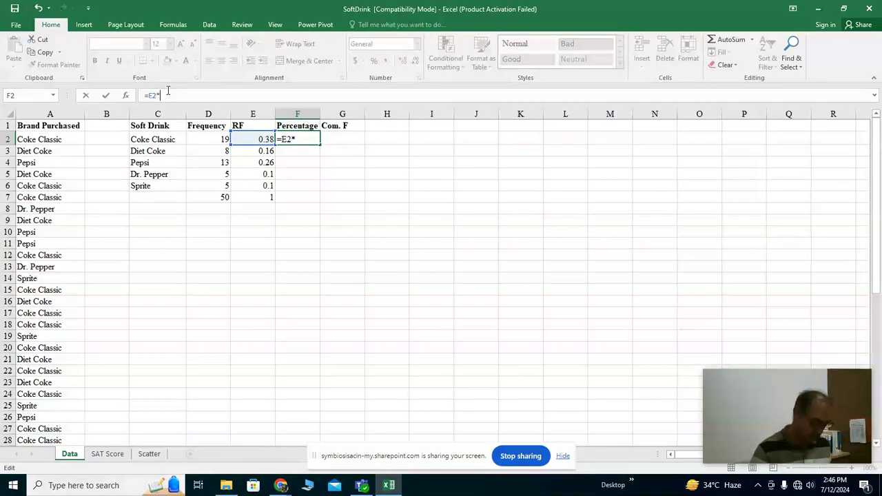
text(*100)
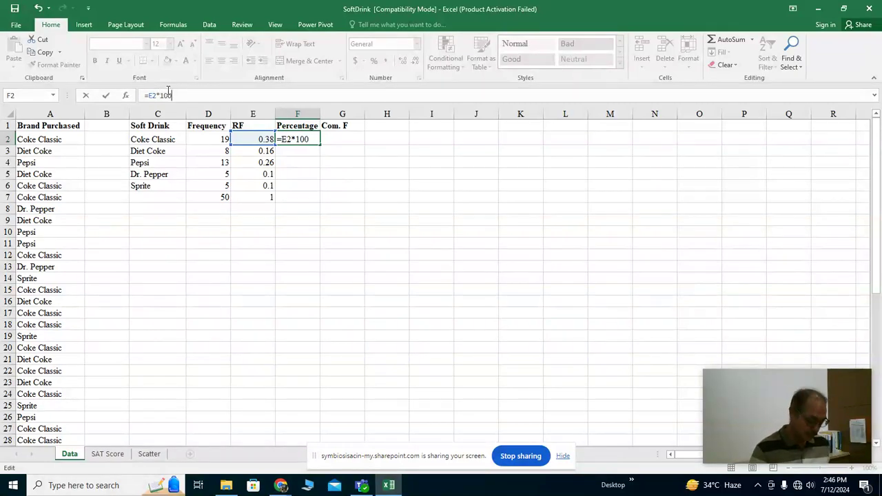
key(Return)
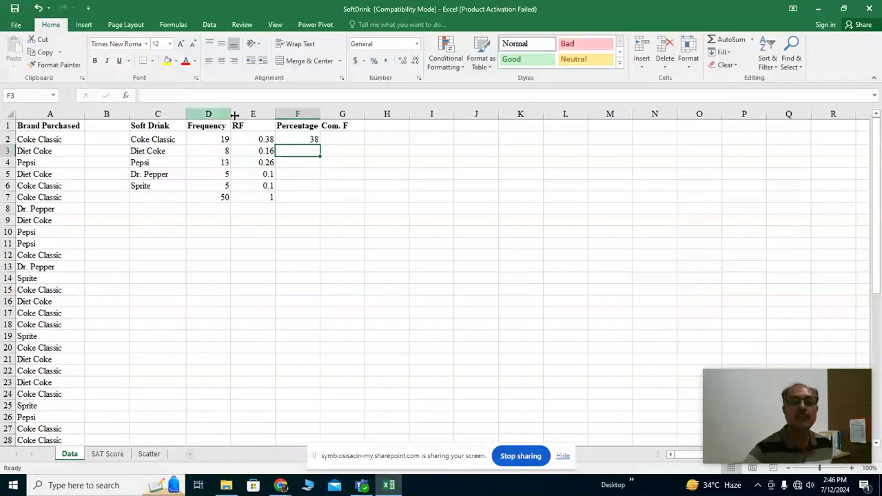
click(297, 141)
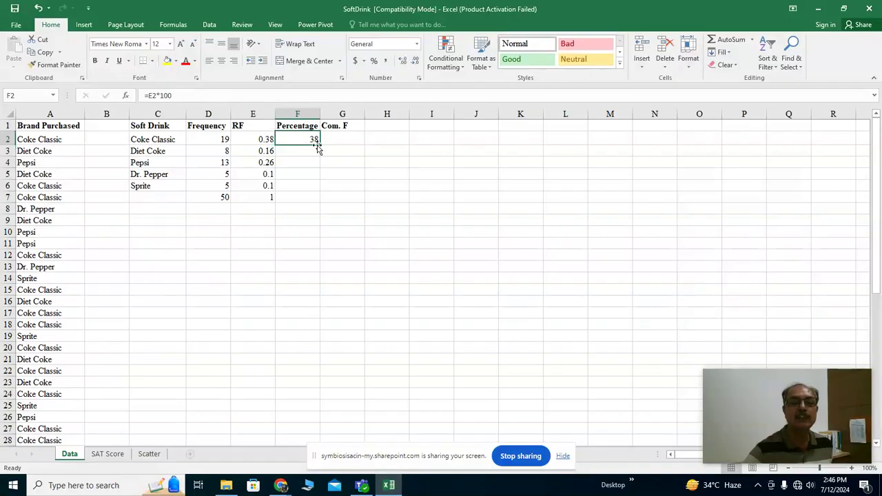
drag(320, 144, 324, 189)
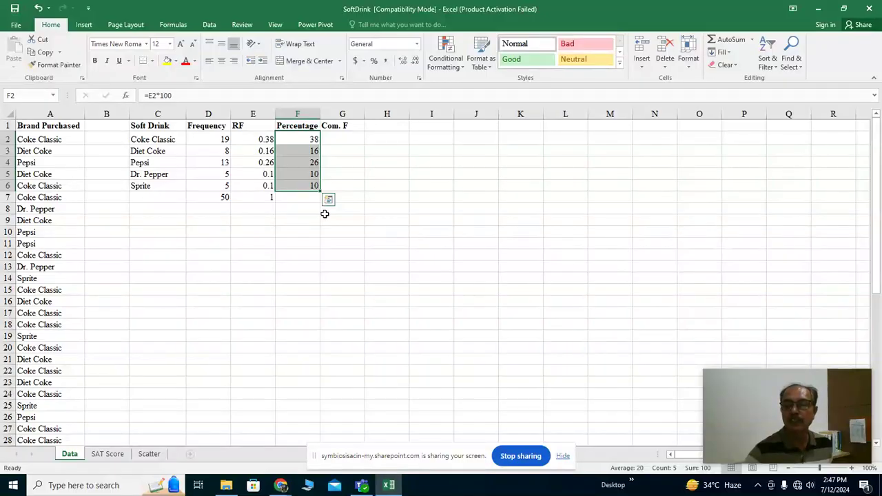
- Total the percentages in F7 with =SUM(F2:F6)
click(299, 199)
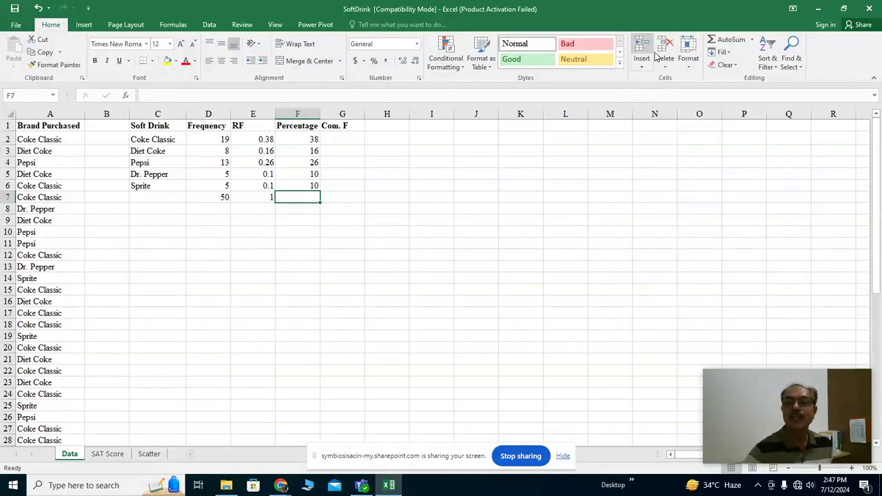
click(727, 40)
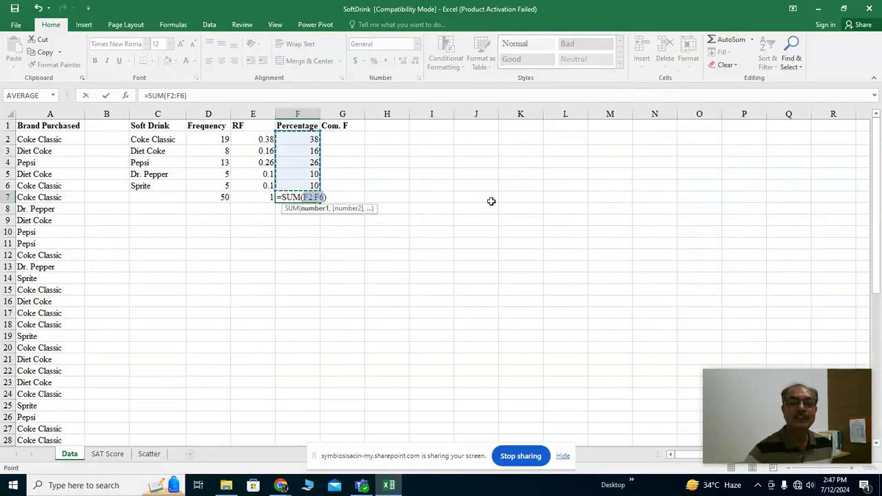
key(Return)
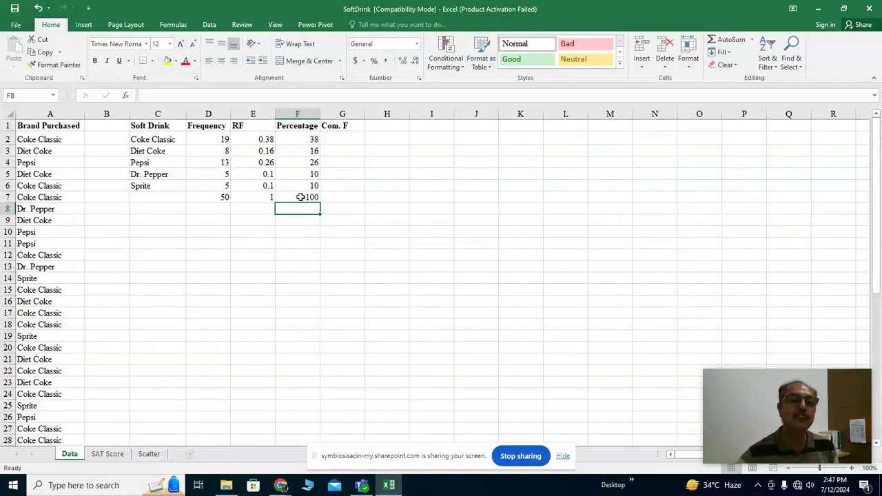
- Enter 19 in G2 as the first cumulative frequency
click(337, 138)
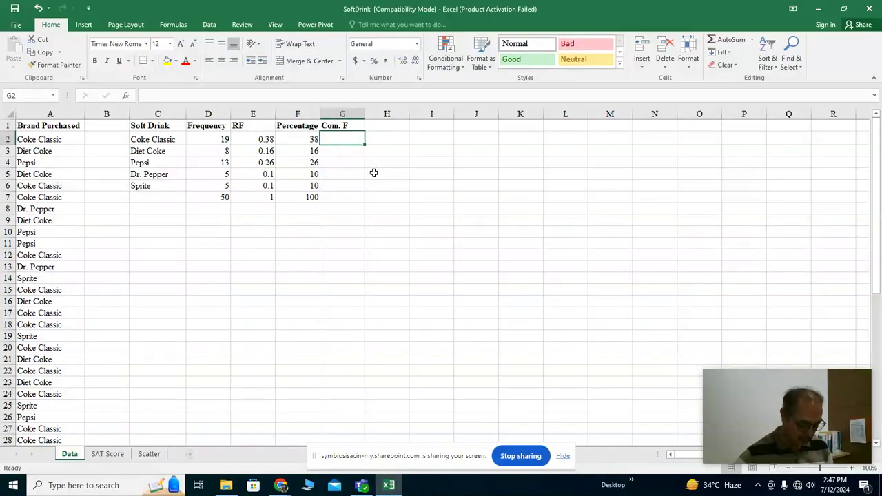
text(19)
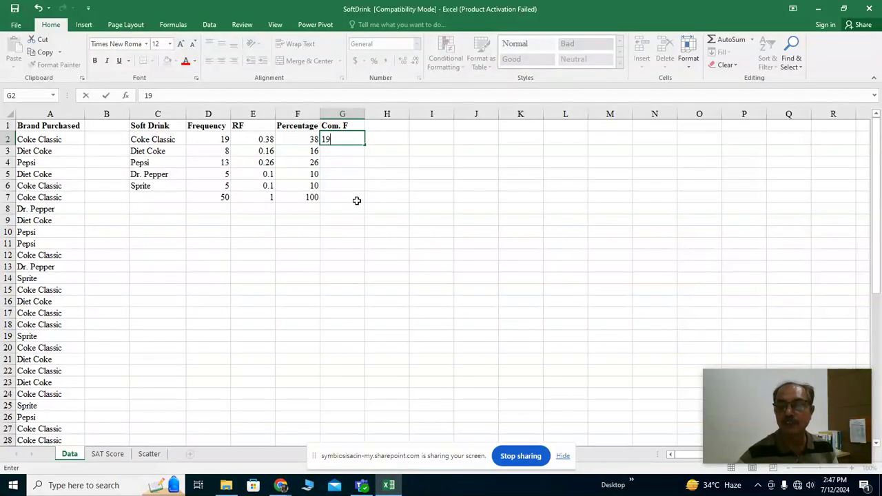
click(334, 152)
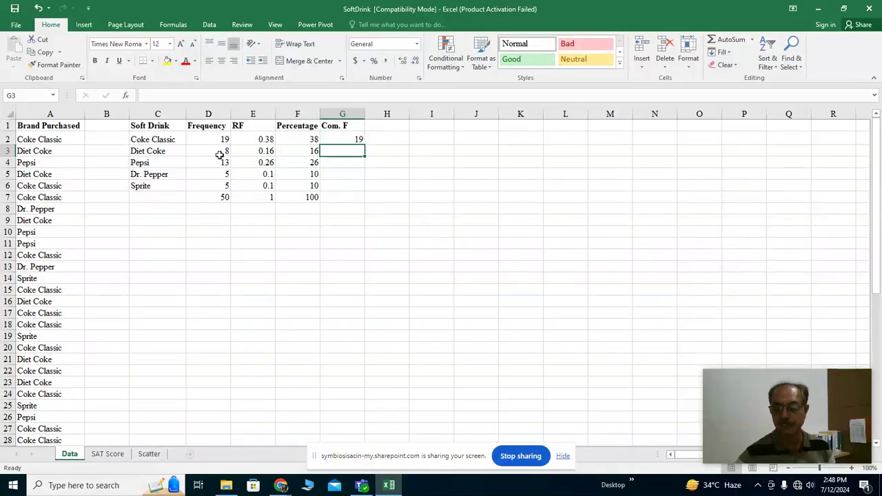
- Enter a SUM formula over D2:D3 in G3 for the Diet Coke cumulative frequency
double_click(335, 152)
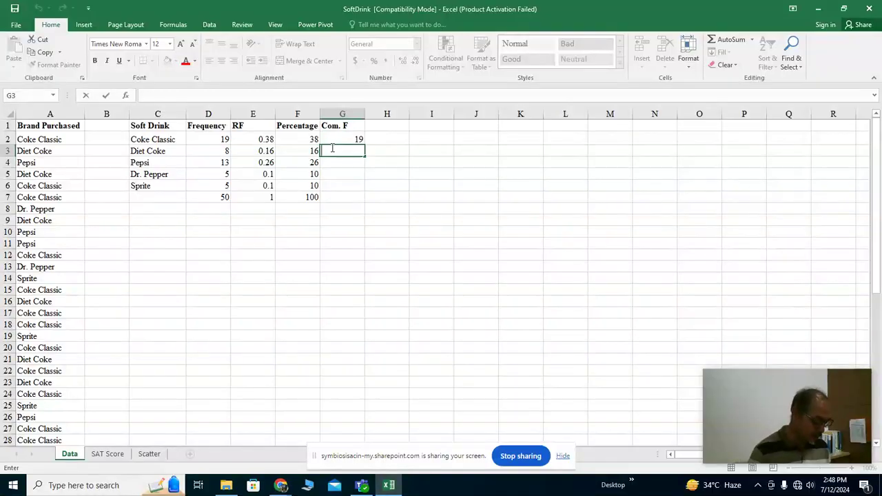
text(=)
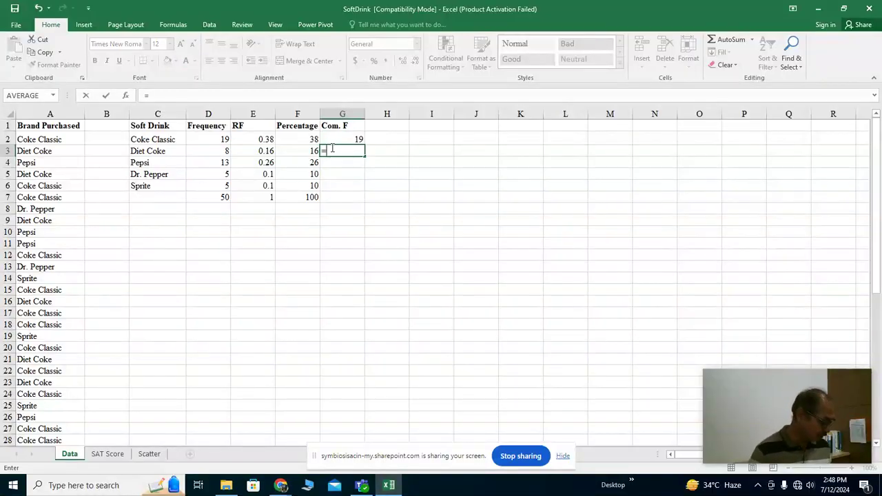
text(sum)
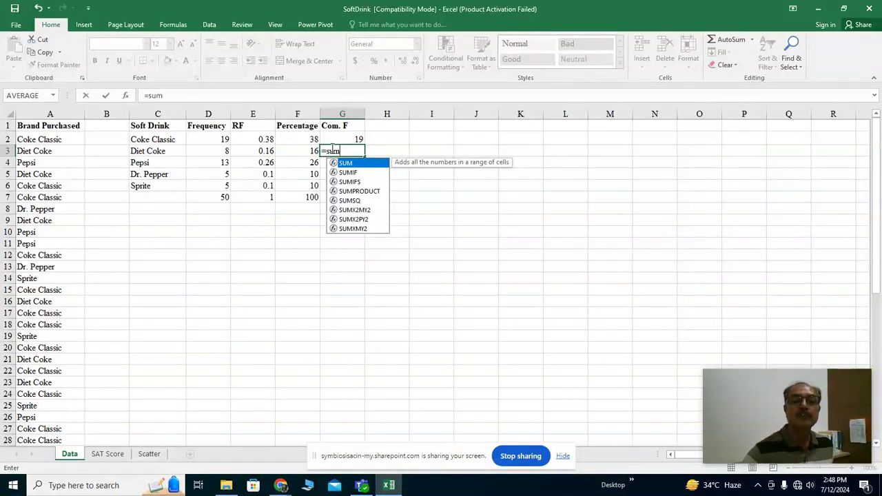
double_click(345, 162)
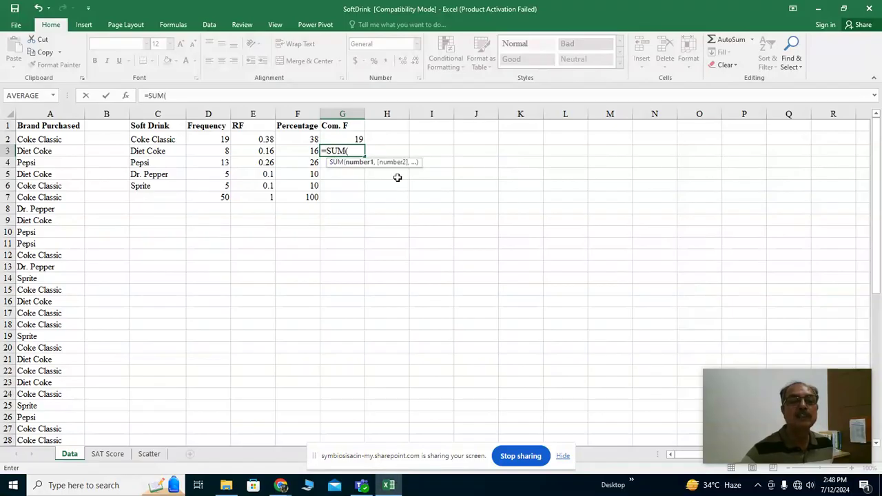
click(216, 140)
drag(224, 152, 222, 151)
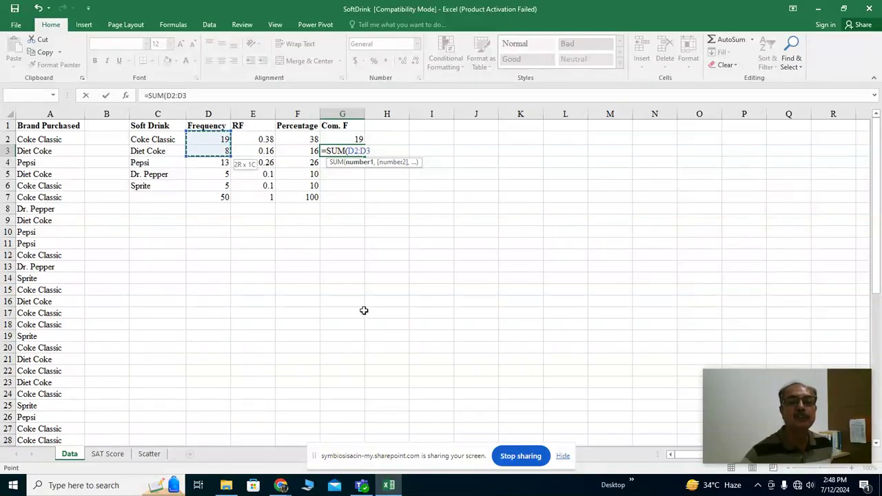
key(Return)
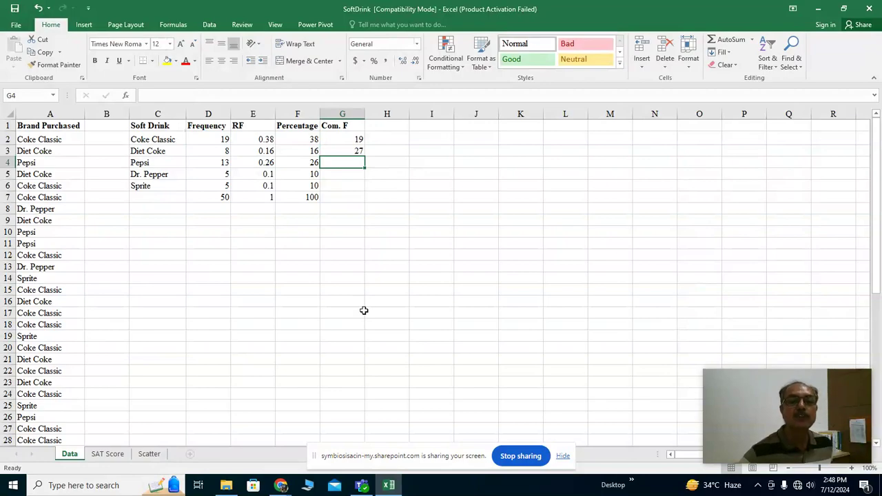
- Try copying the cumulative frequency formula from G3 down through G6 and check the references in the copied cells
click(355, 152)
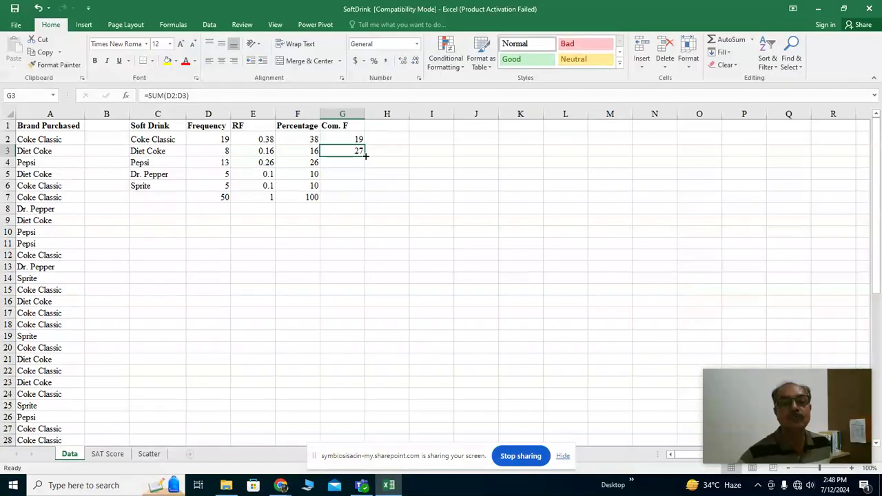
drag(366, 155, 365, 186)
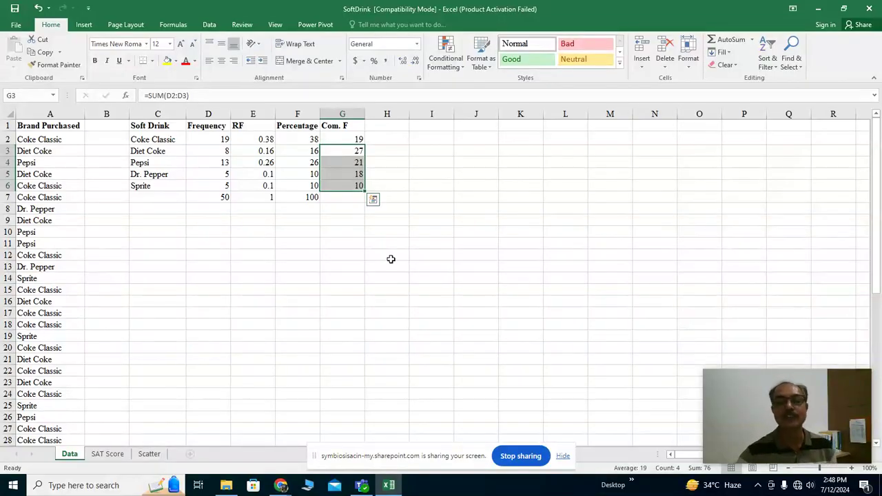
drag(344, 153, 345, 150)
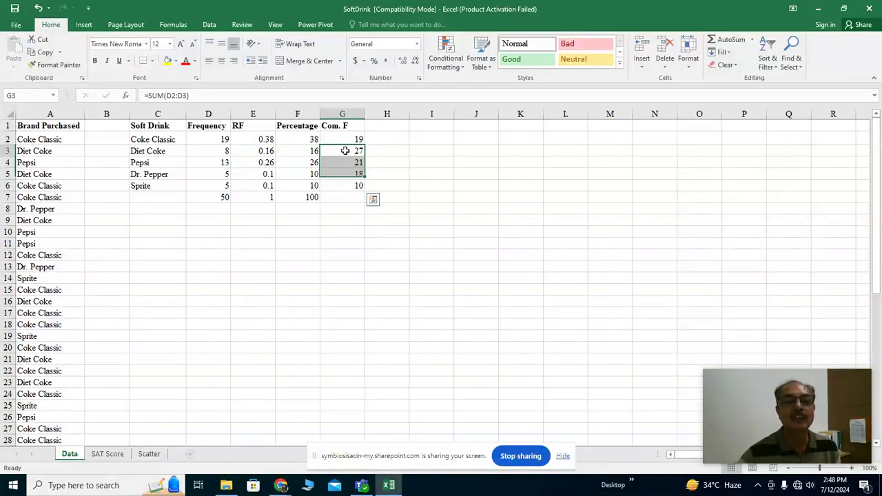
click(345, 151)
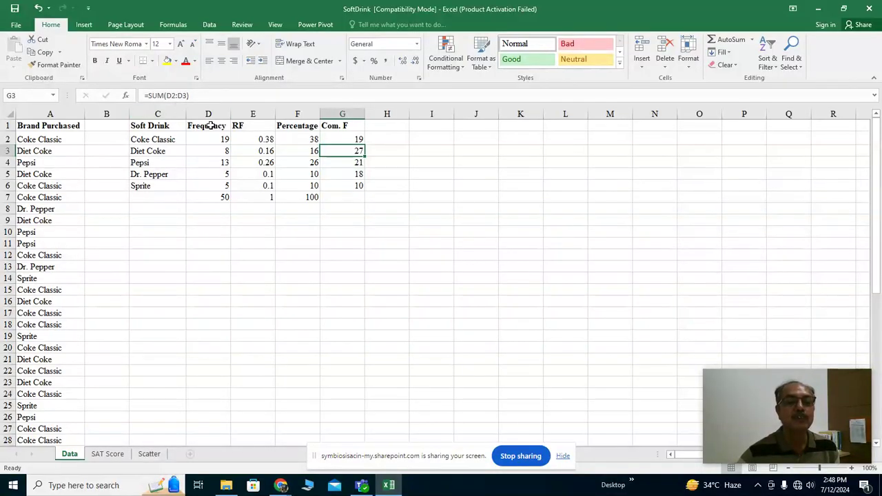
click(359, 164)
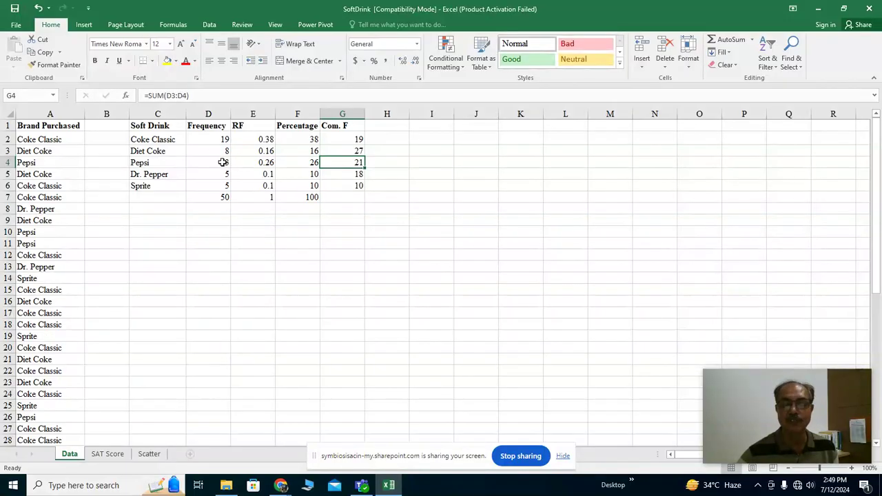
- Make the starting reference in the G3 formula absolute so it reads =SUM($D$2:D3)
click(345, 153)
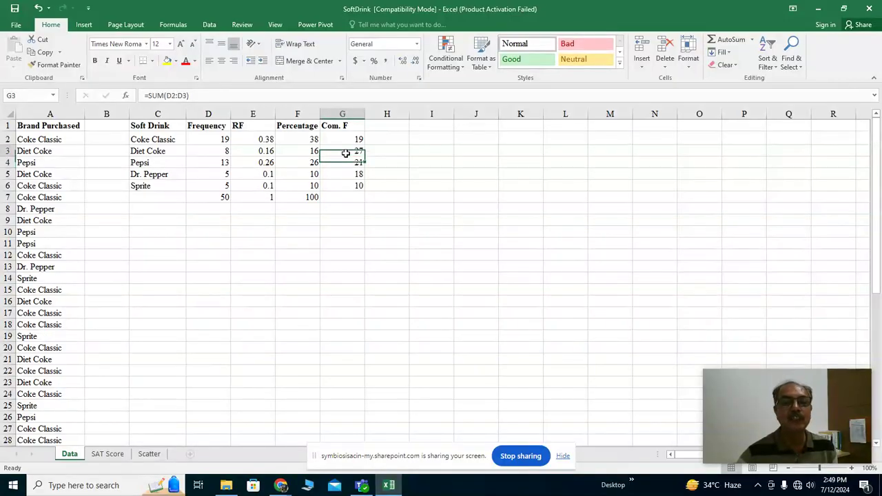
click(167, 95)
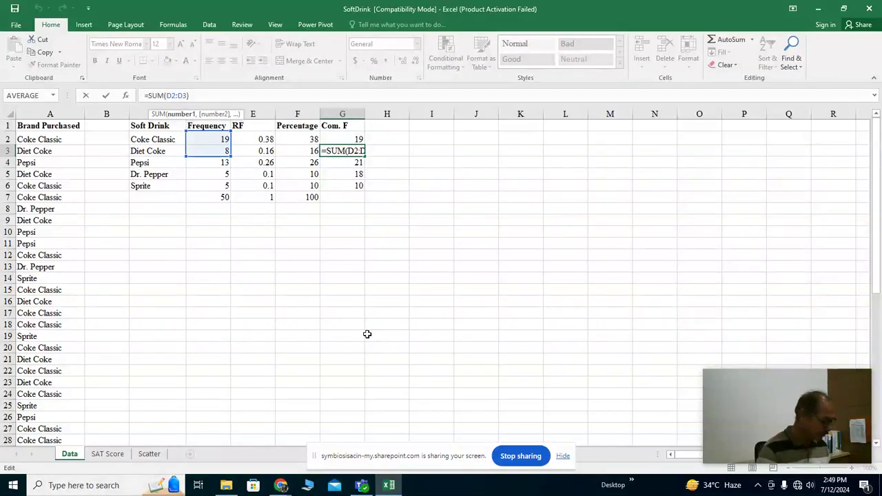
text($D)
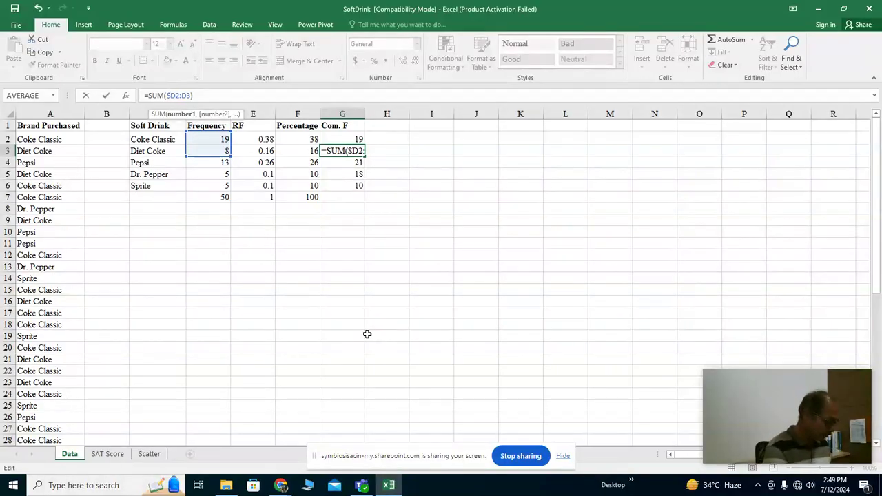
text($)
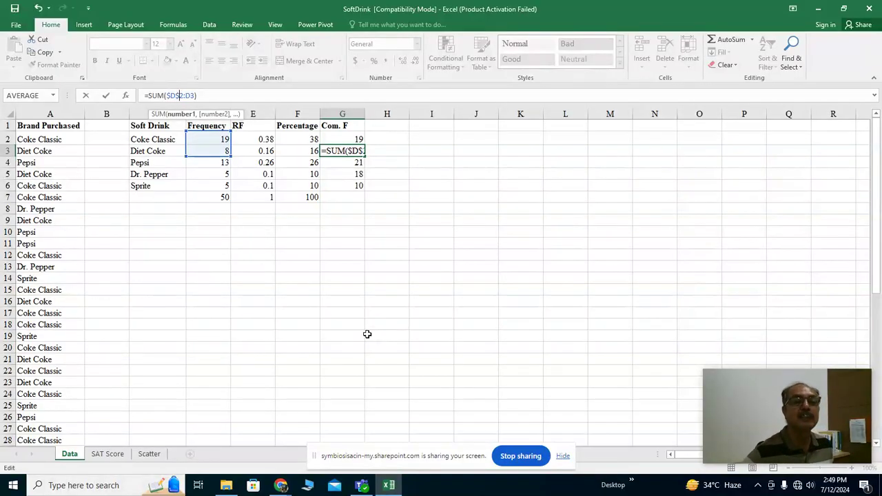
click(208, 94)
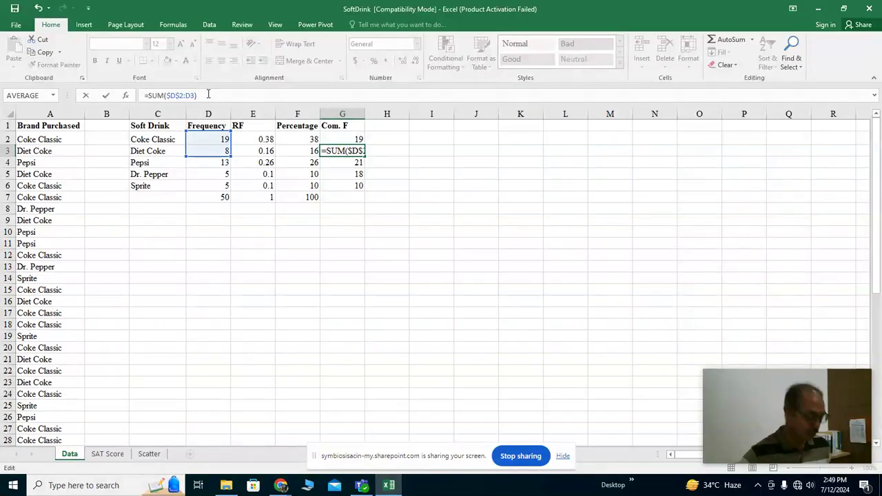
key(Return)
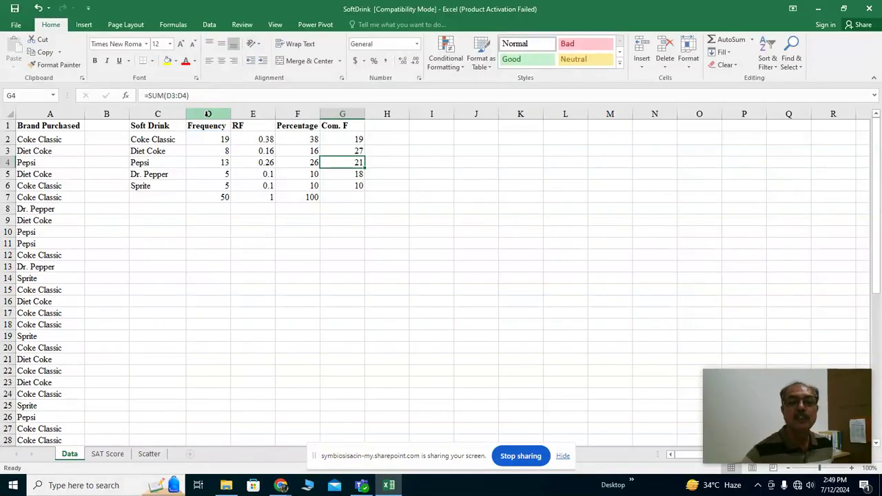
- Copy the corrected cumulative frequency formula from G3 down through G6 and check the formula in each cell
click(338, 150)
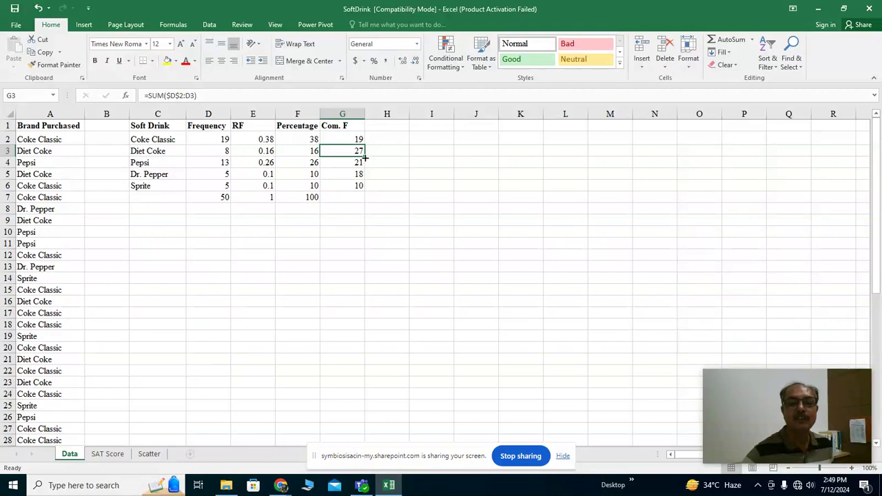
drag(365, 157, 366, 188)
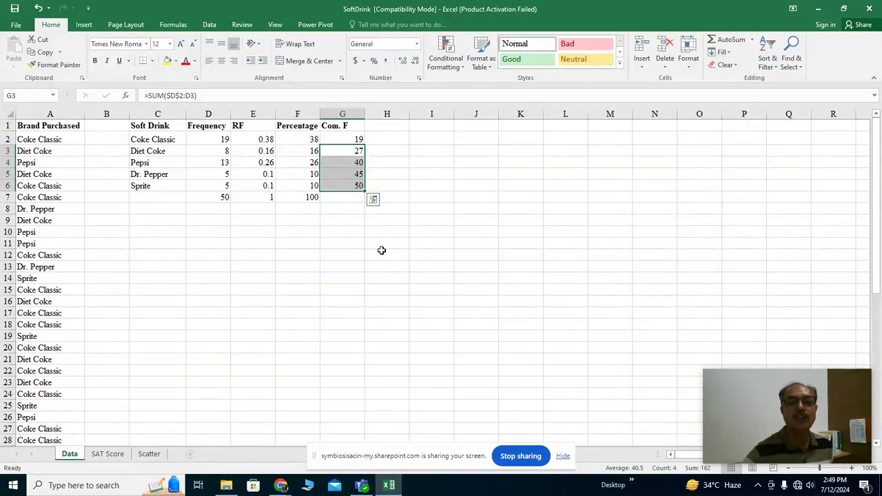
click(427, 230)
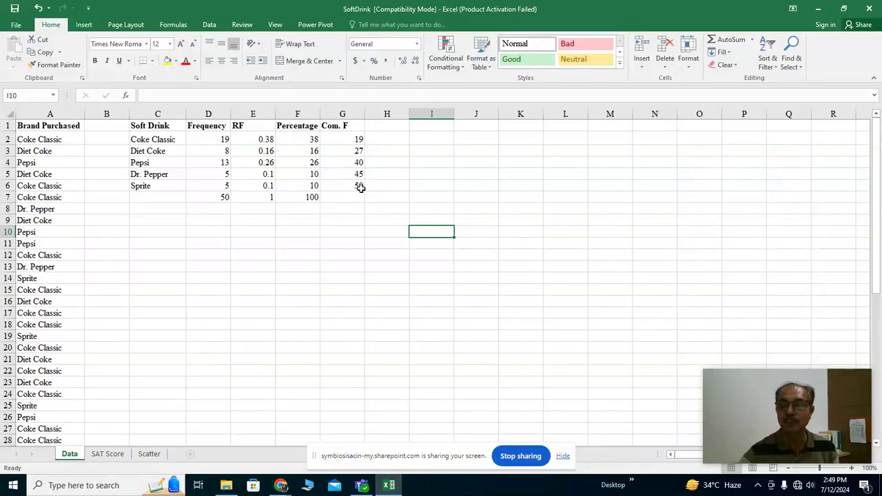
click(355, 151)
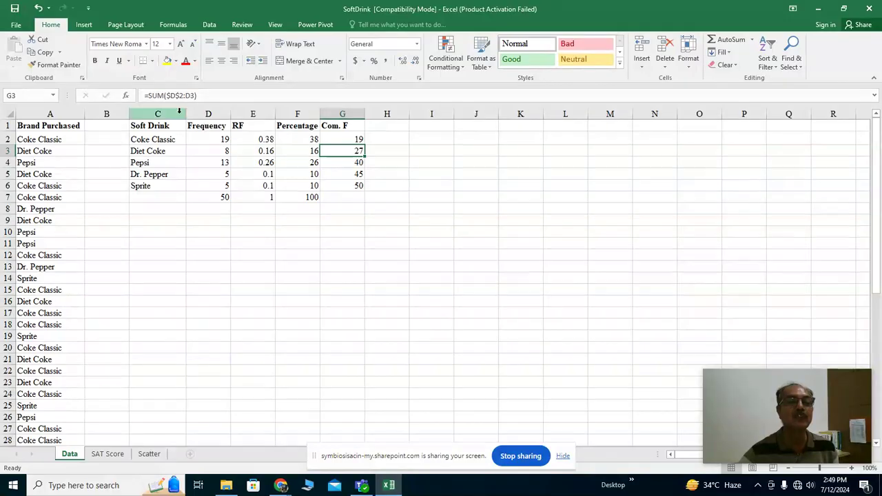
click(347, 165)
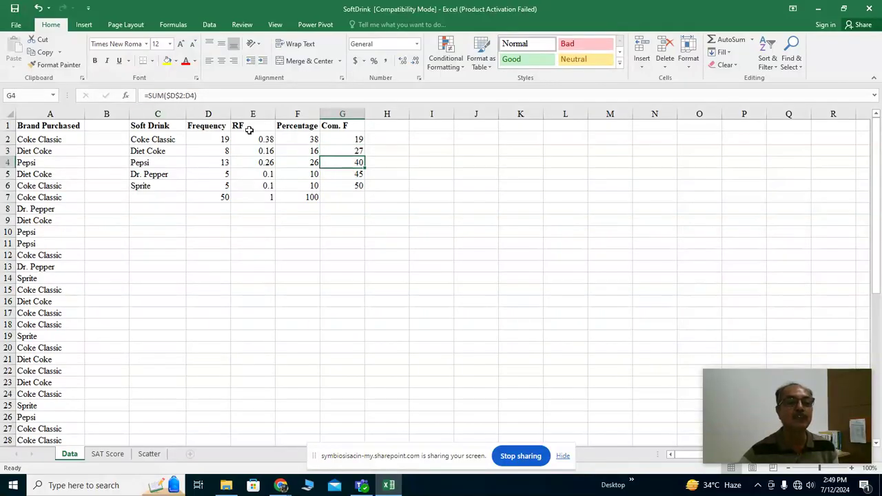
click(341, 175)
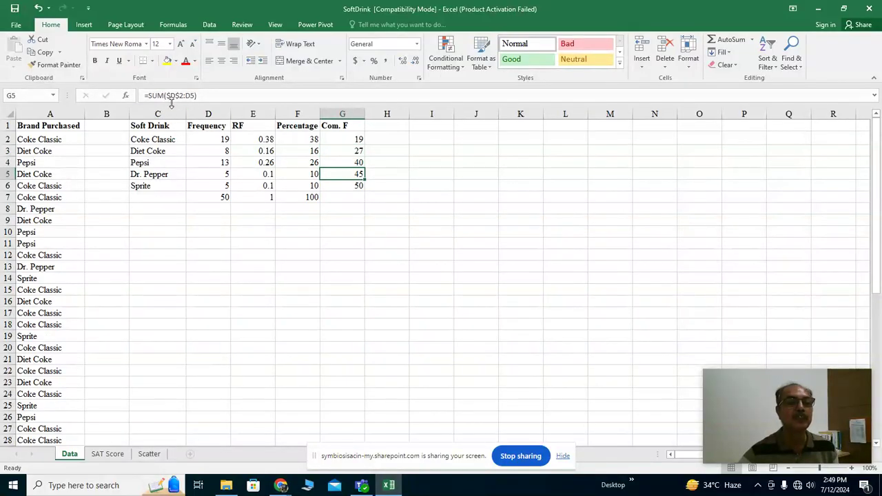
click(344, 185)
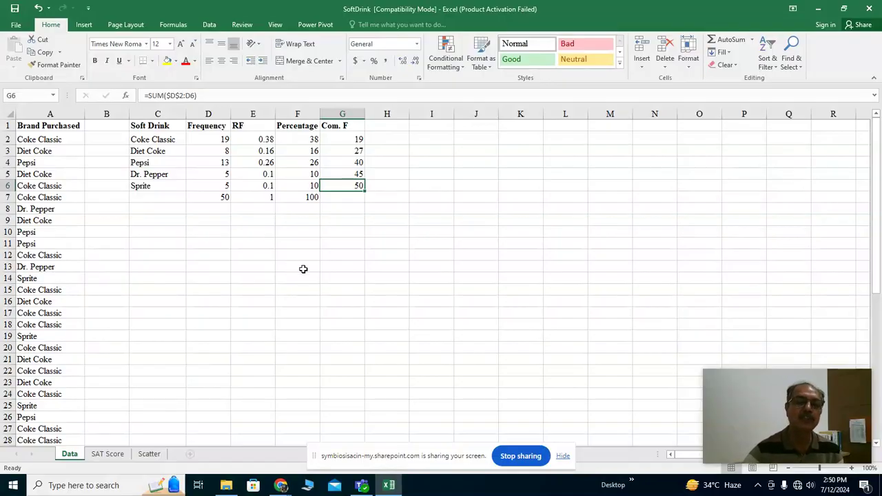
- Select the soft drink names and frequencies in C1:D6 without the total and bring up the recommended charts for them
click(139, 126)
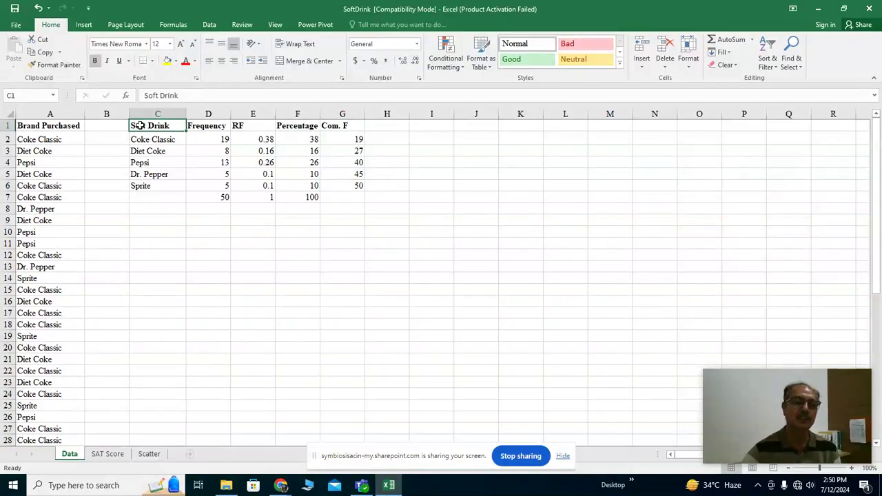
shift+click(214, 185)
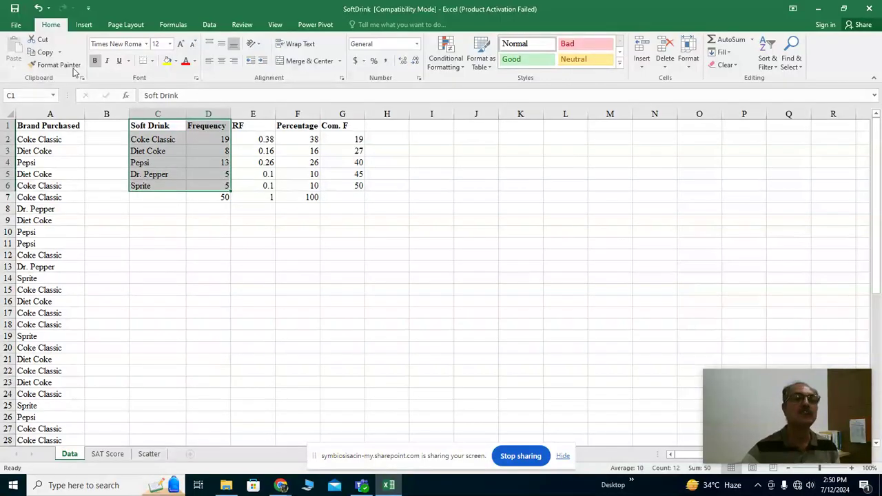
click(83, 24)
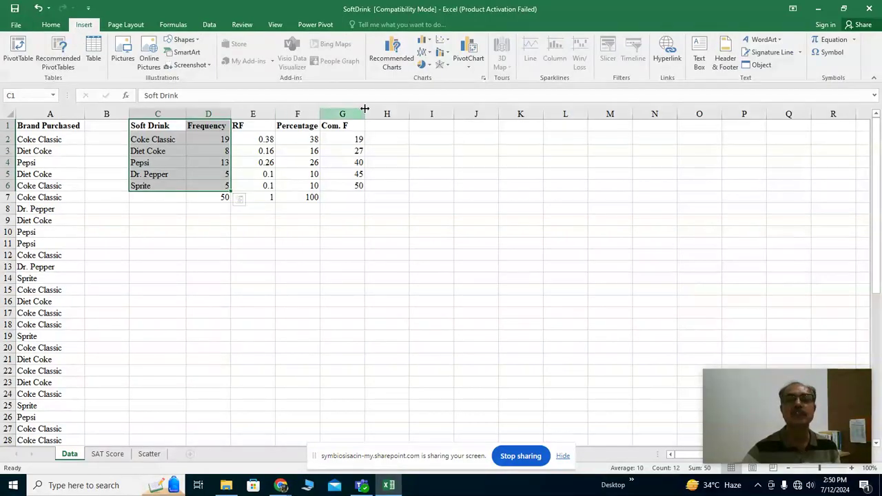
click(397, 58)
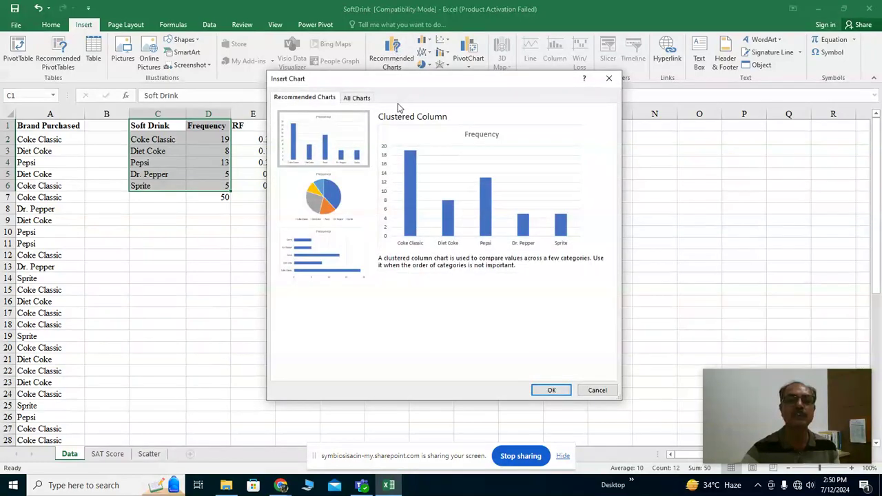
- Look through all chart types and preview the frequency data as pie, line and clustered bar charts
click(352, 100)
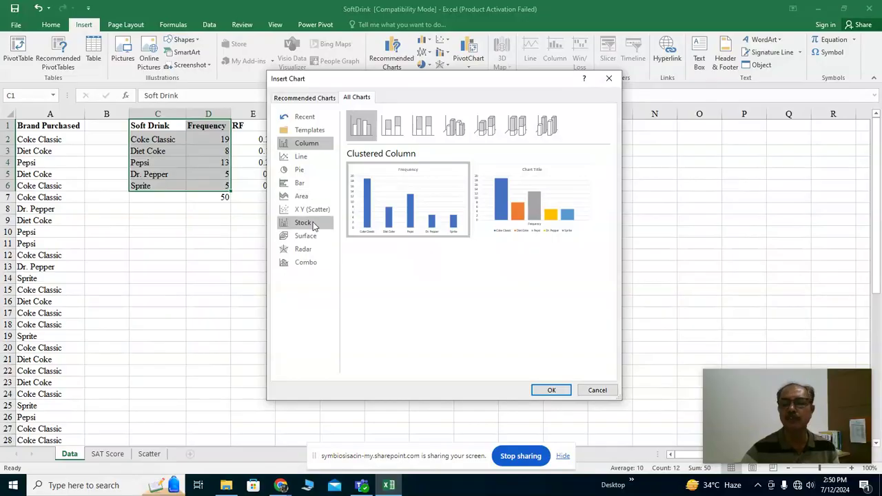
click(295, 172)
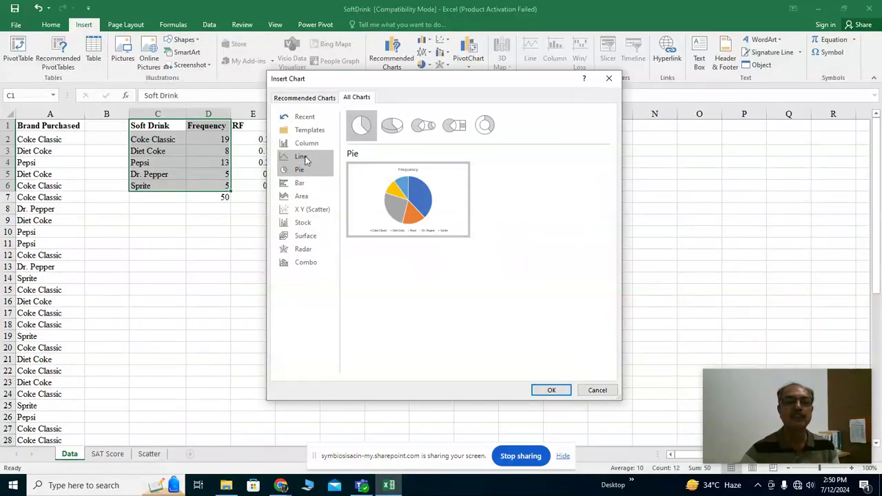
click(302, 158)
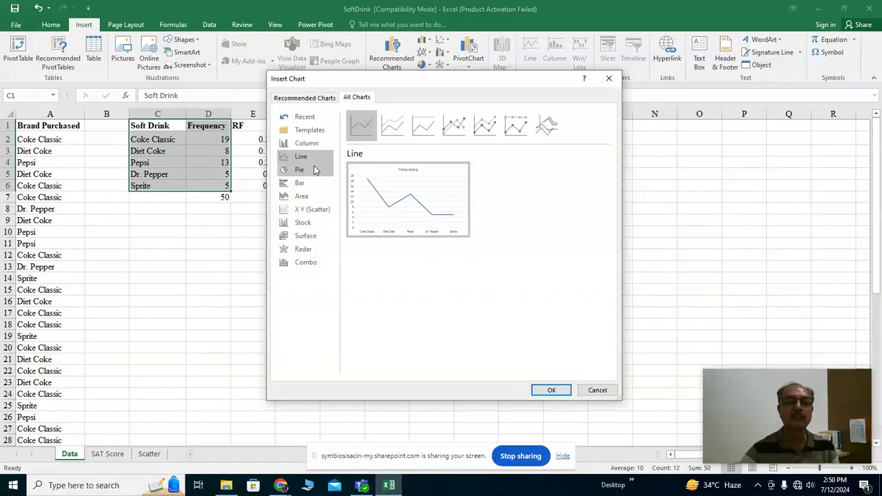
click(306, 184)
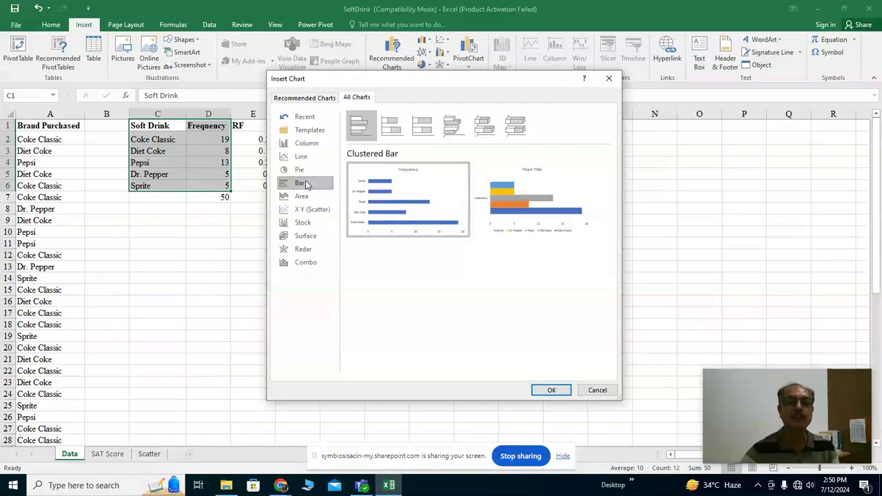
- Insert a Clustered Column chart of the frequencies by soft drink brand on the Data sheet
click(307, 144)
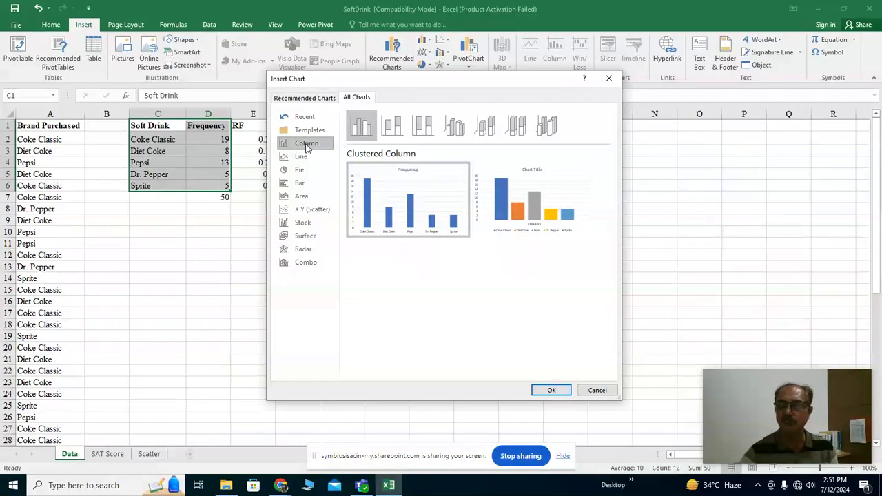
click(551, 391)
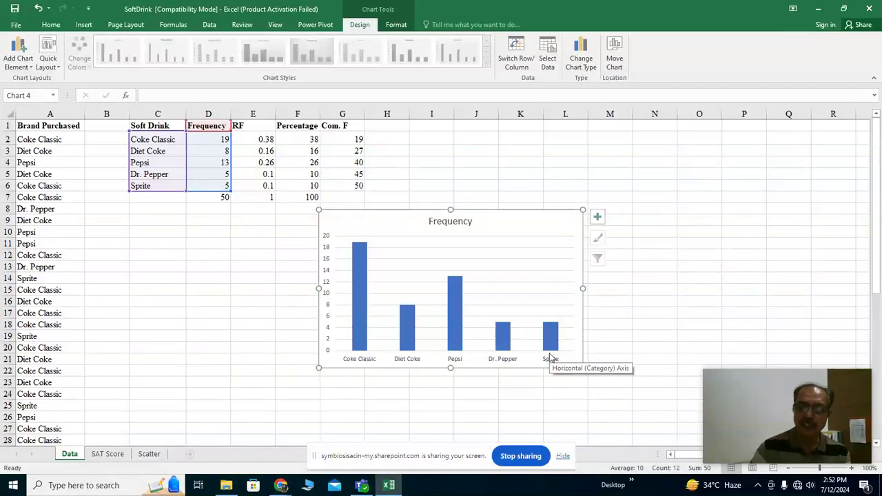
click(520, 457)
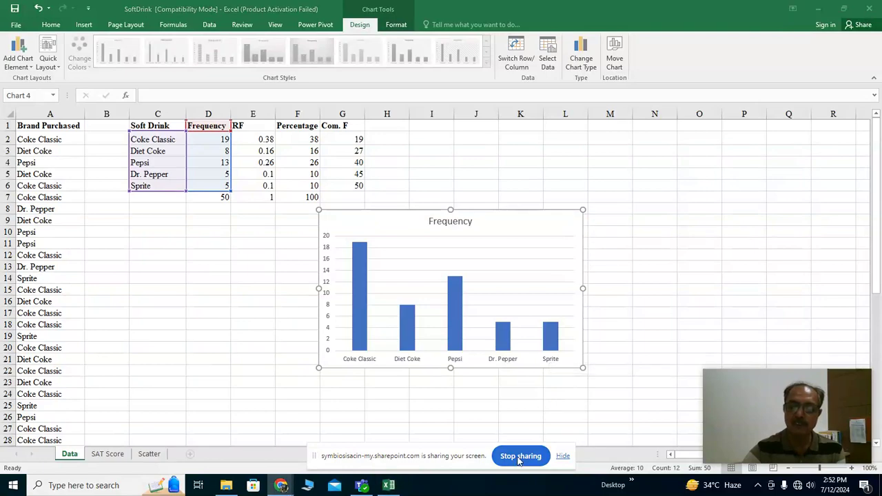